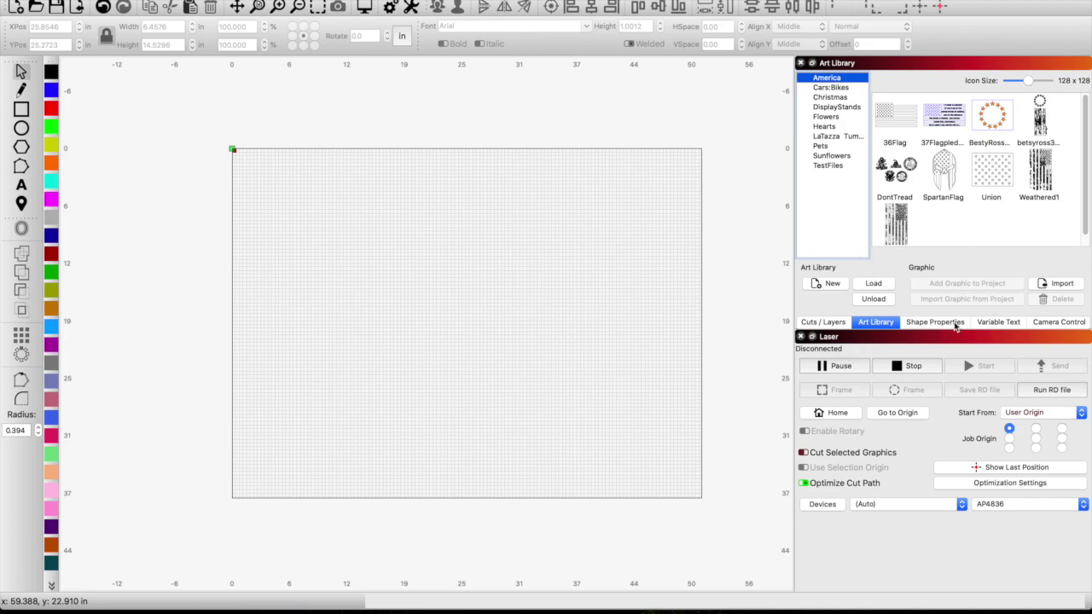
# Step: Check the shape properties panel beside the Art Library
pyautogui.click(929, 322)
# Step: Browse the Art Library categories from Cars:Bikes through TestFiles, then return to America
pyautogui.click(886, 323)
pyautogui.click(833, 88)
pyautogui.click(836, 97)
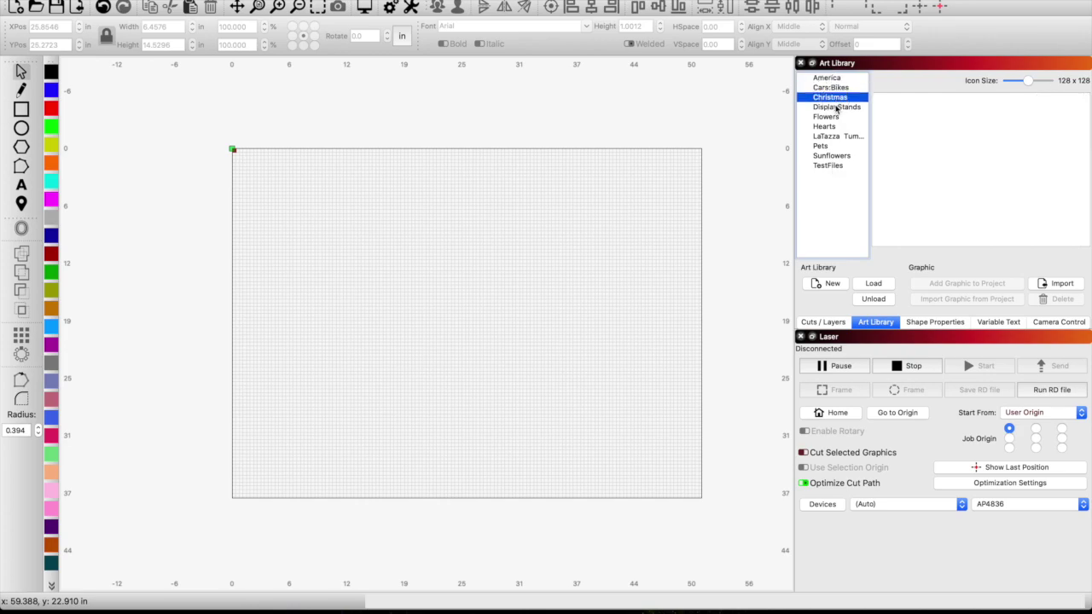
pyautogui.click(836, 108)
pyautogui.click(835, 117)
pyautogui.click(836, 137)
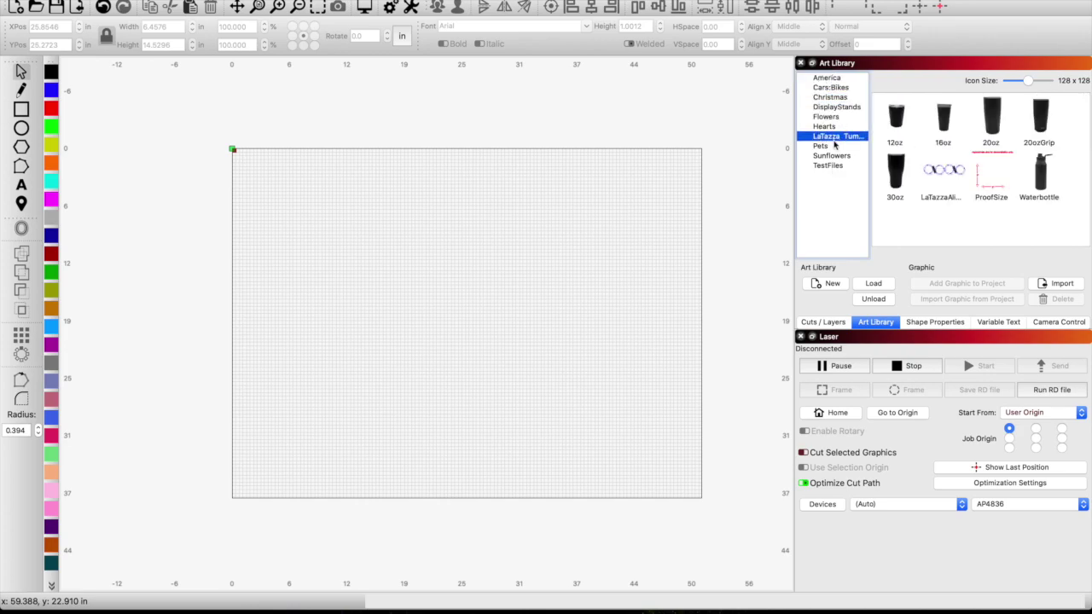
pyautogui.click(836, 157)
pyautogui.click(837, 167)
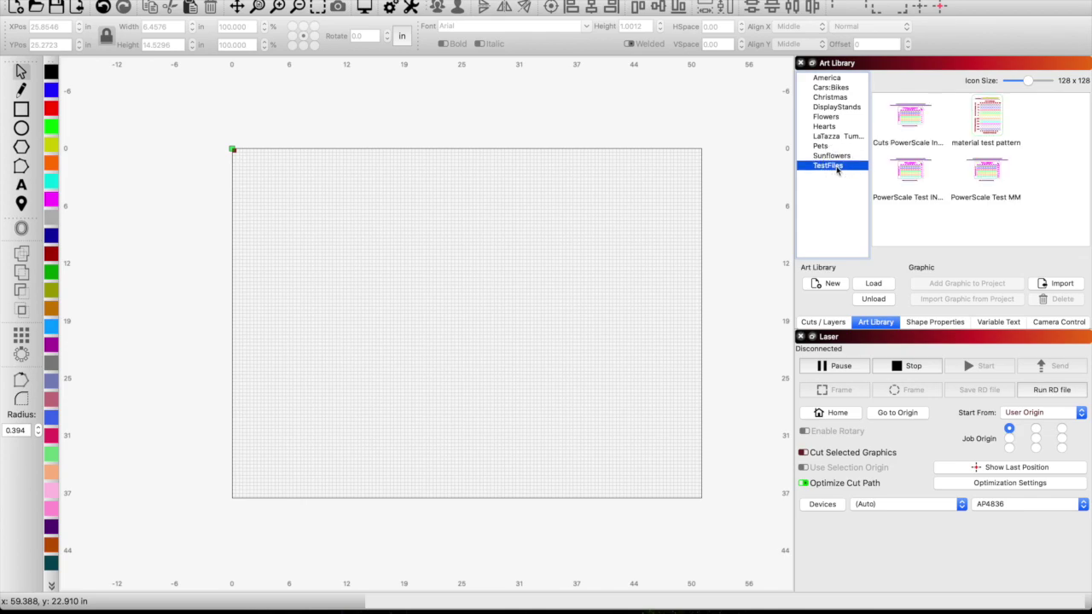
pyautogui.click(829, 78)
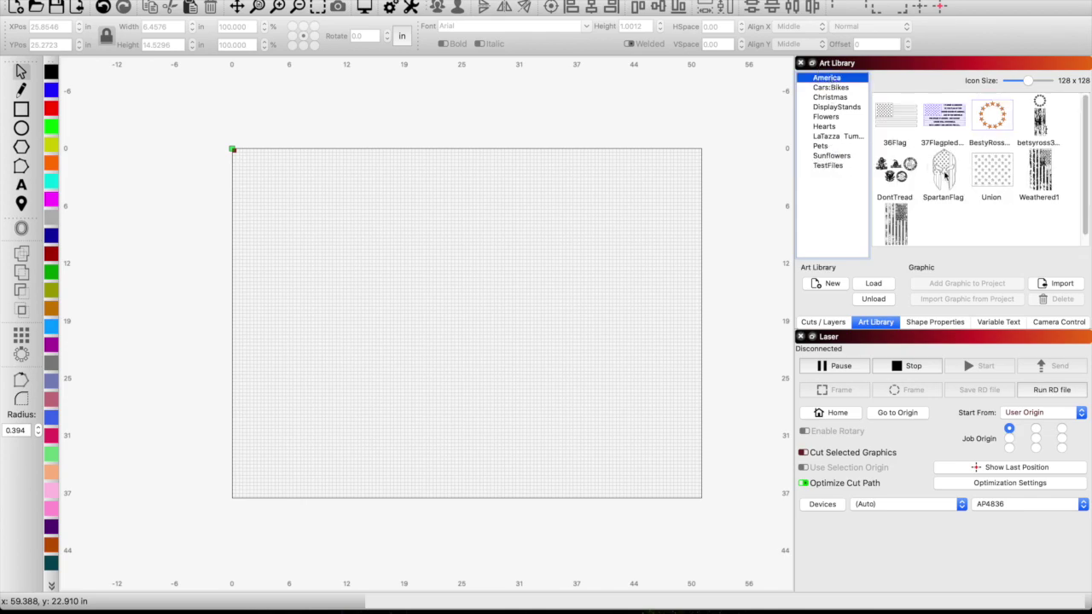
# Step: Drag the SpartanFlag helmet onto the canvas and select the whole graphic
pyautogui.click(944, 163)
pyautogui.moveTo(944, 163); pyautogui.dragTo(623, 222)
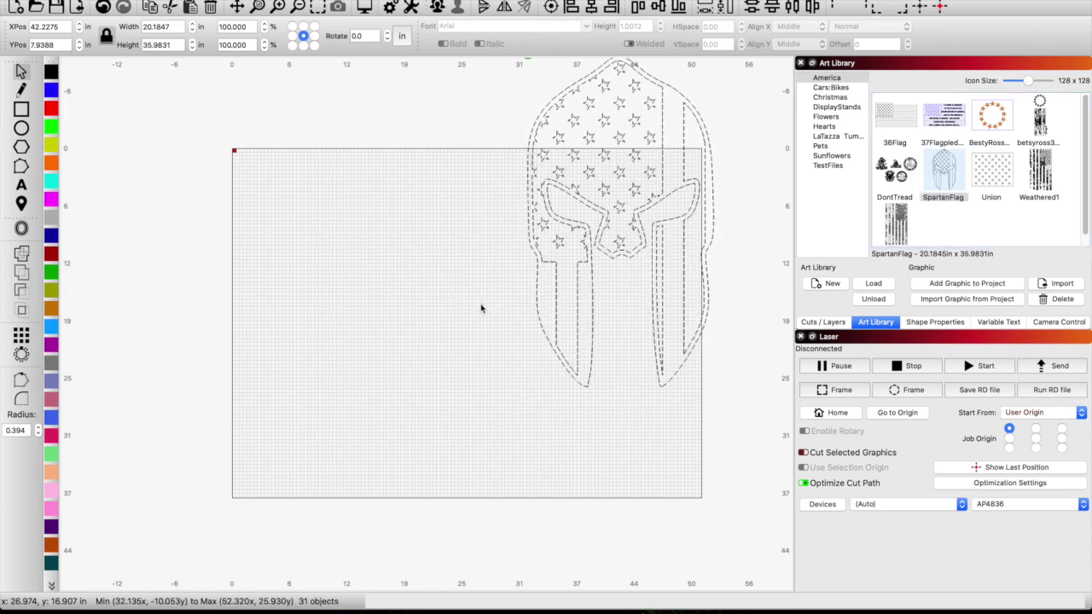
pyautogui.click(706, 202)
pyautogui.click(715, 360)
pyautogui.moveTo(752, 70); pyautogui.dragTo(457, 377)
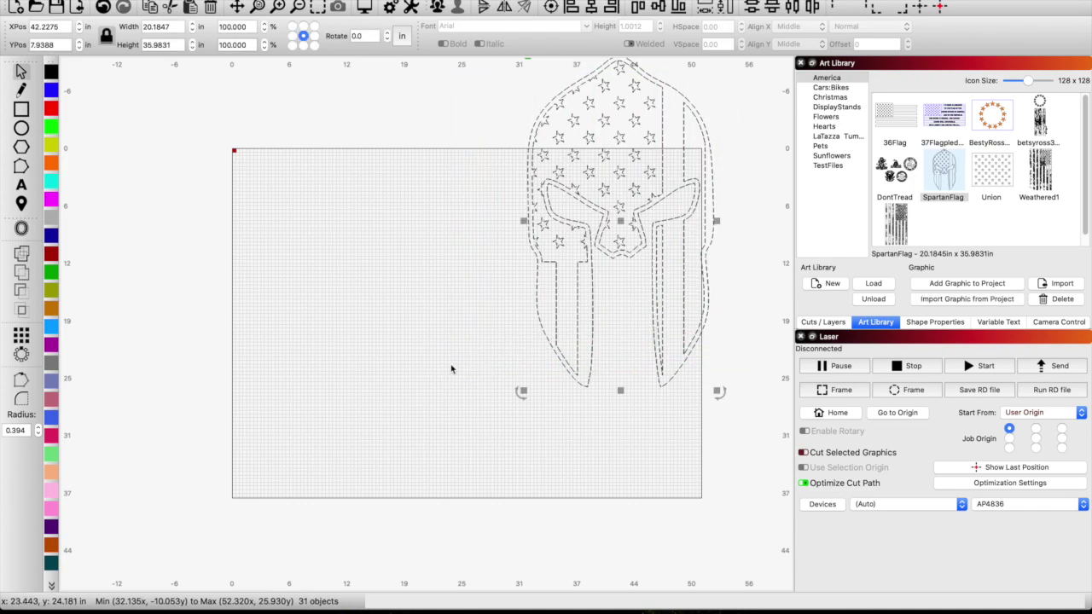
# Step: Create a new art library named 'Spartan' in the Lightburn folder
pyautogui.click(835, 286)
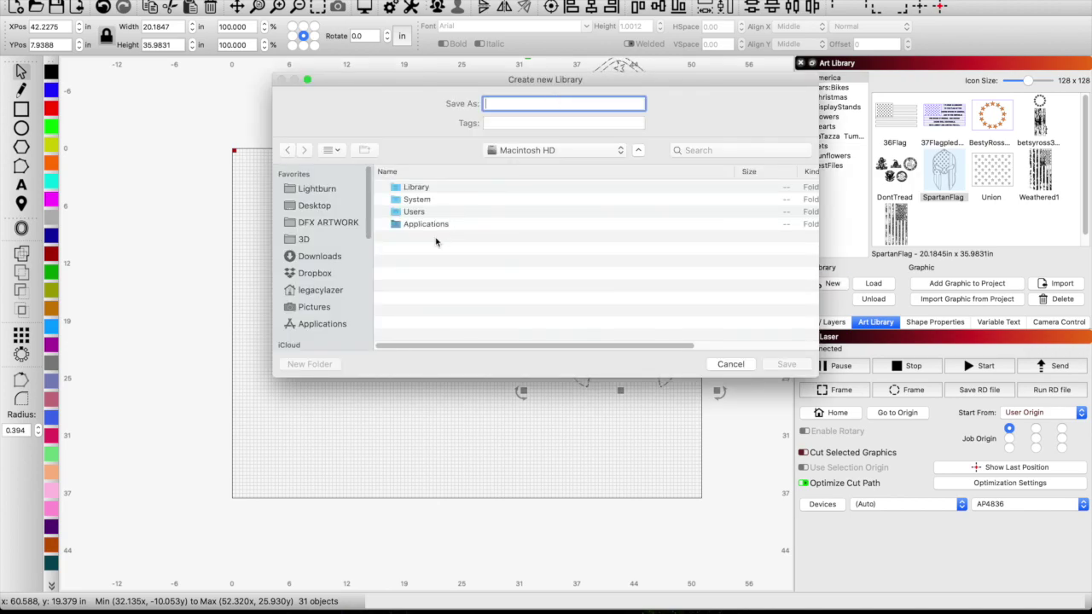
pyautogui.click(309, 190)
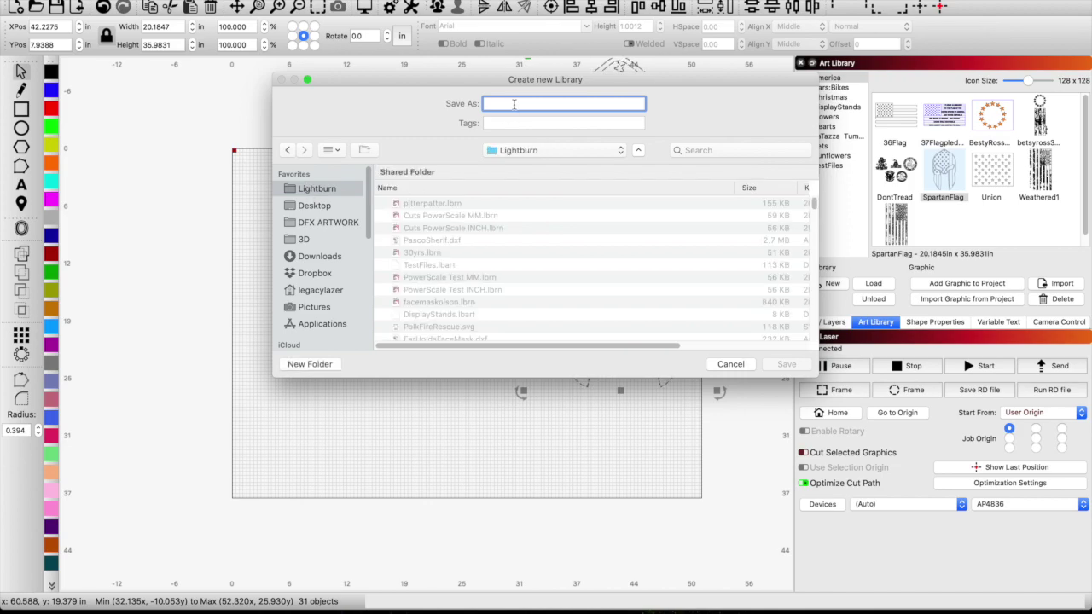
pyautogui.write('Sps')
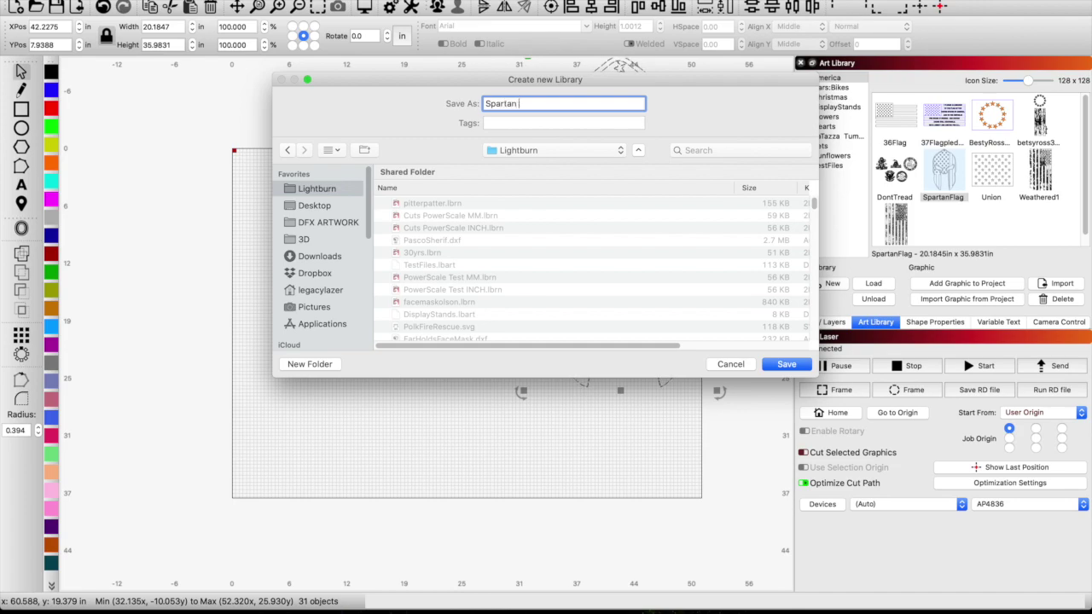
pyautogui.write('rtan')
pyautogui.click(785, 364)
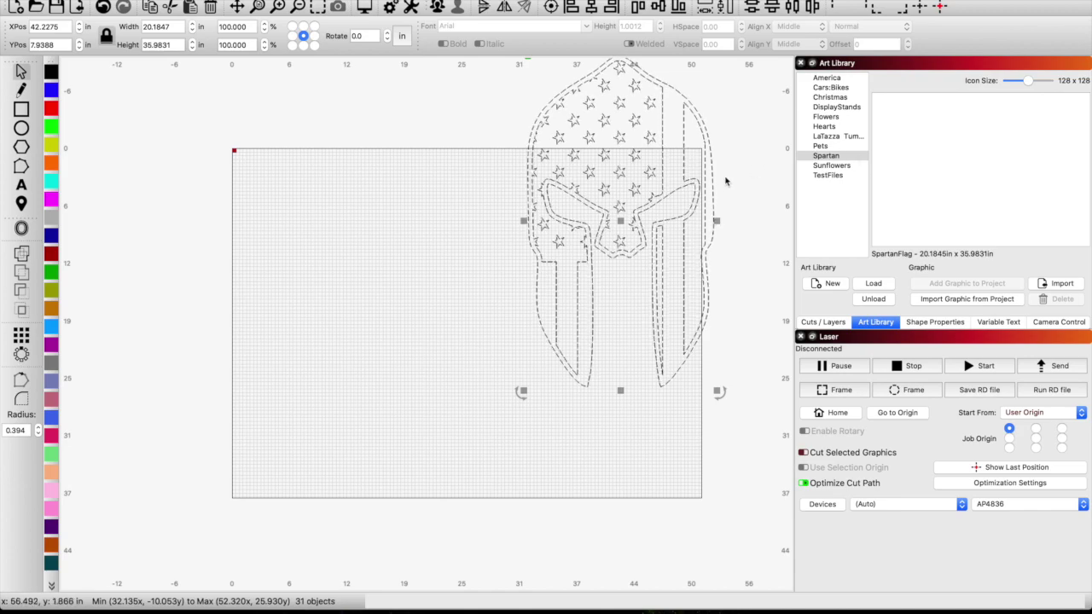
# Step: Import the helmet graphic from the project into the Spartan library and confirm its name
pyautogui.click(953, 303)
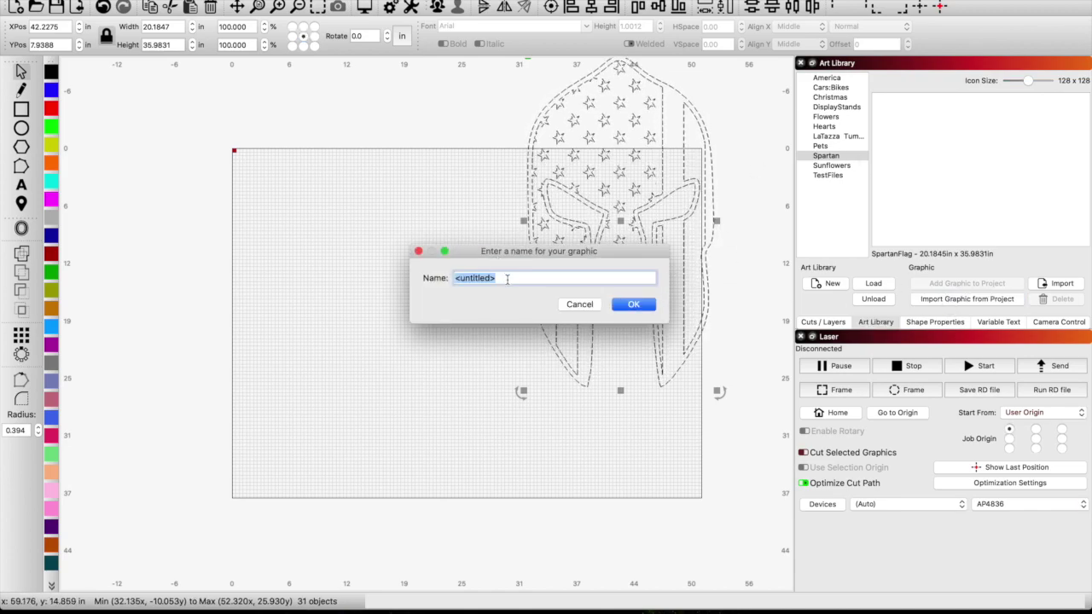
pyautogui.click(435, 277)
pyautogui.write('Flag')
pyautogui.press('Return')
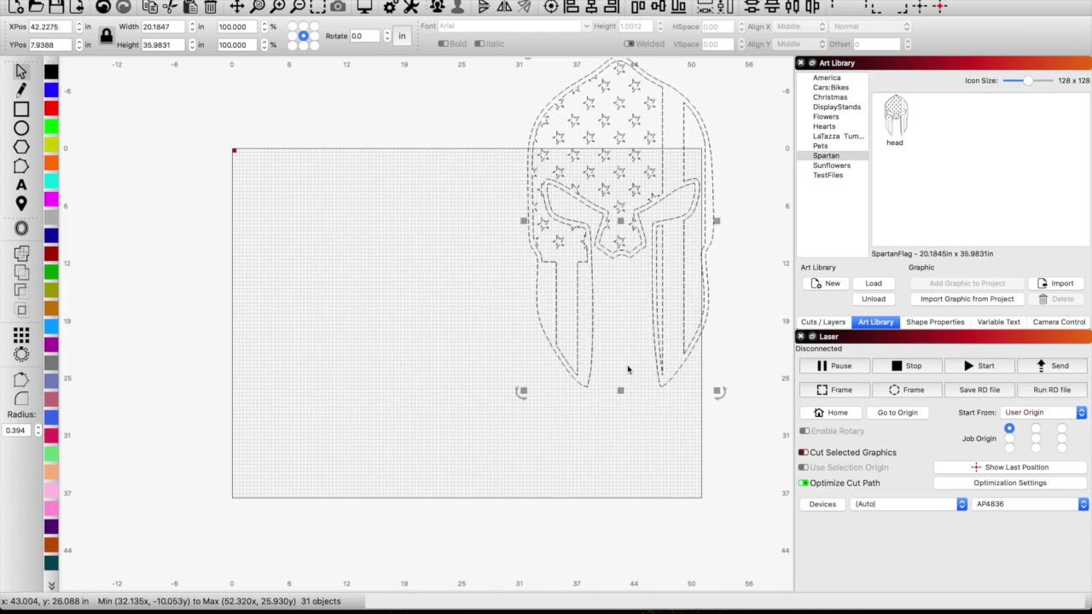
pyautogui.scroll(-1, 670, 429)
# Step: Zoom out and pick the 30oz image from the LaTazza Tumblers collection
pyautogui.scroll(-1, 670, 428)
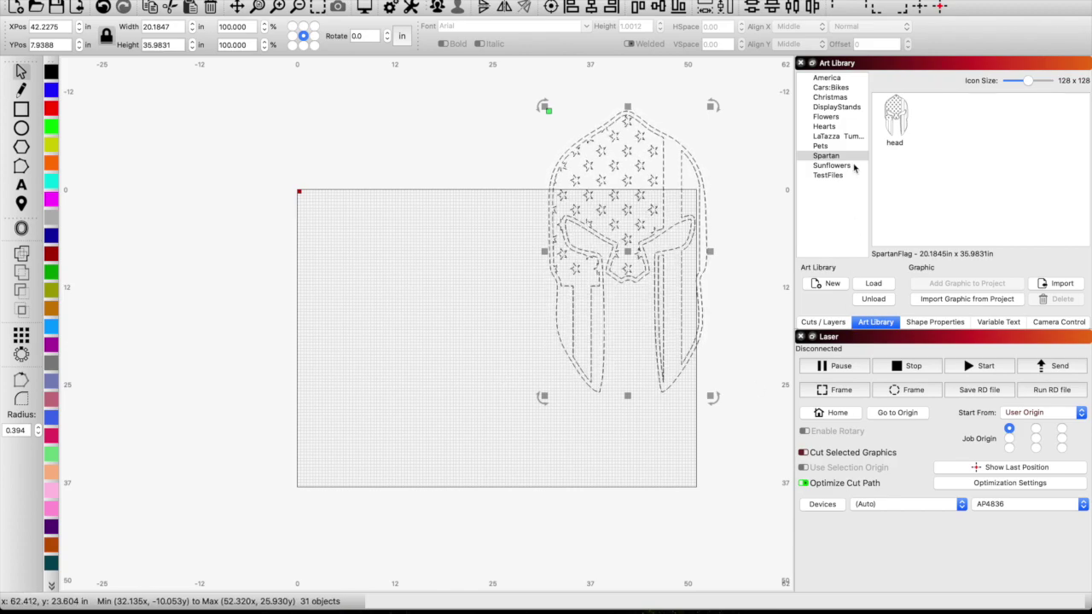
pyautogui.click(832, 138)
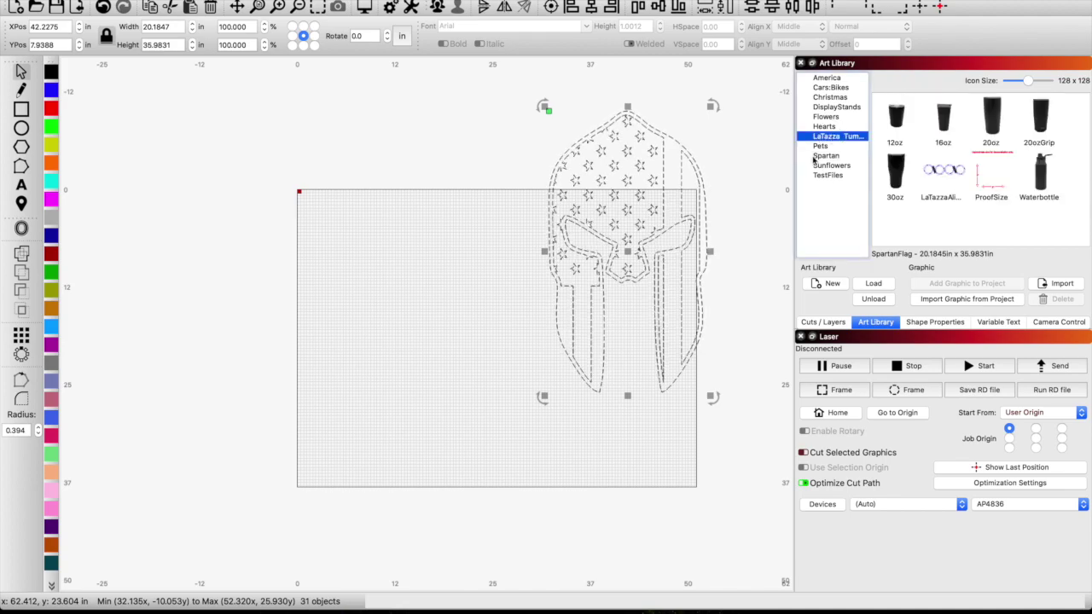
pyautogui.click(896, 172)
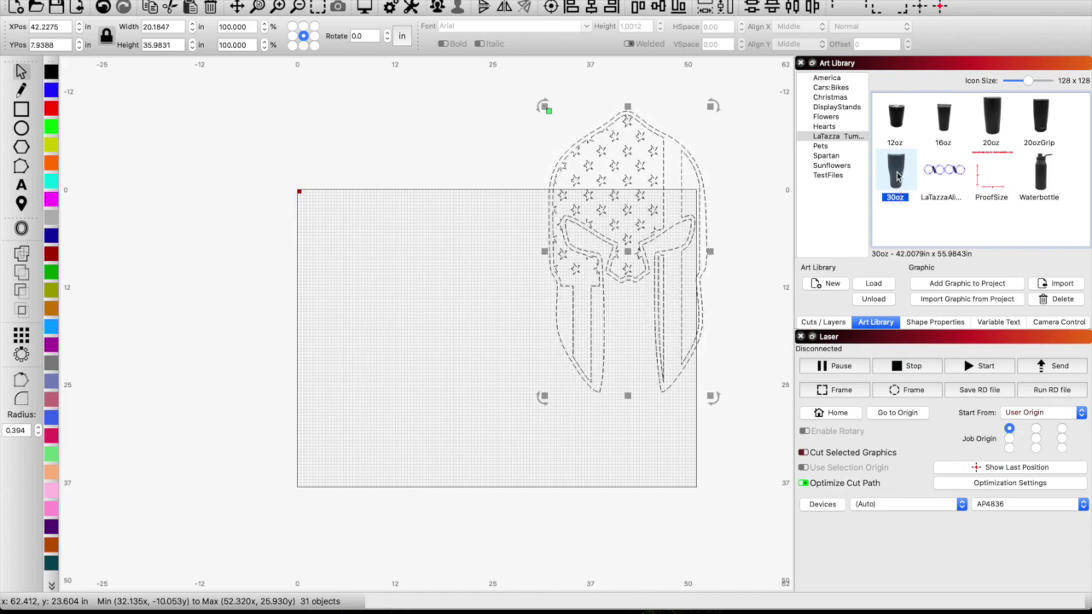
# Step: Place the 30oz tumbler on the bed's left side, resized to about 25.6 × 34 in
pyautogui.moveTo(898, 175); pyautogui.dragTo(492, 276)
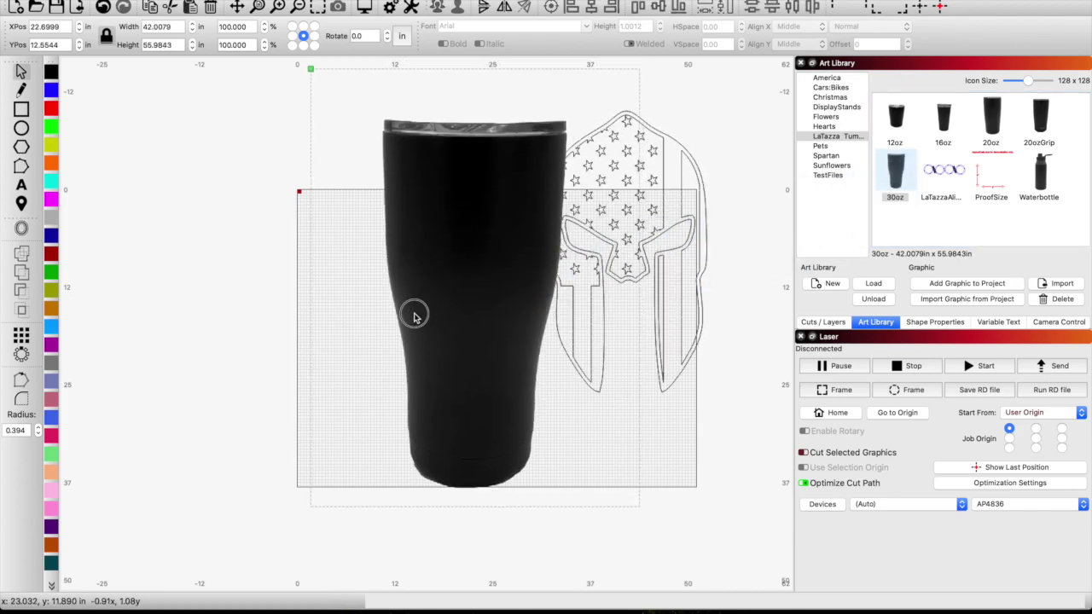
pyautogui.moveTo(414, 316); pyautogui.dragTo(407, 288)
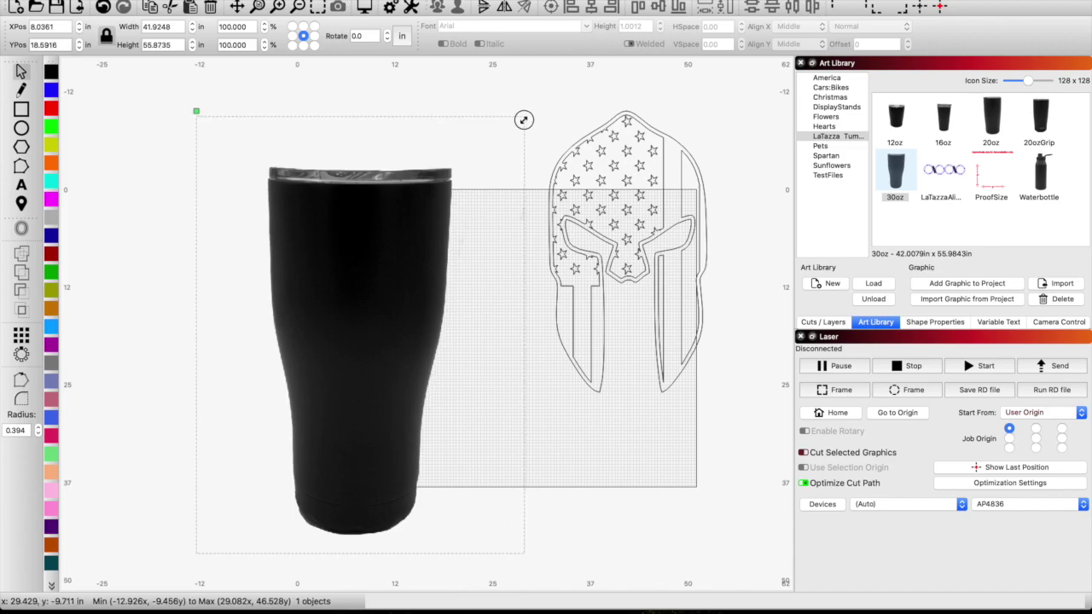
pyautogui.moveTo(523, 120); pyautogui.dragTo(414, 255)
pyautogui.moveTo(317, 336); pyautogui.dragTo(387, 254)
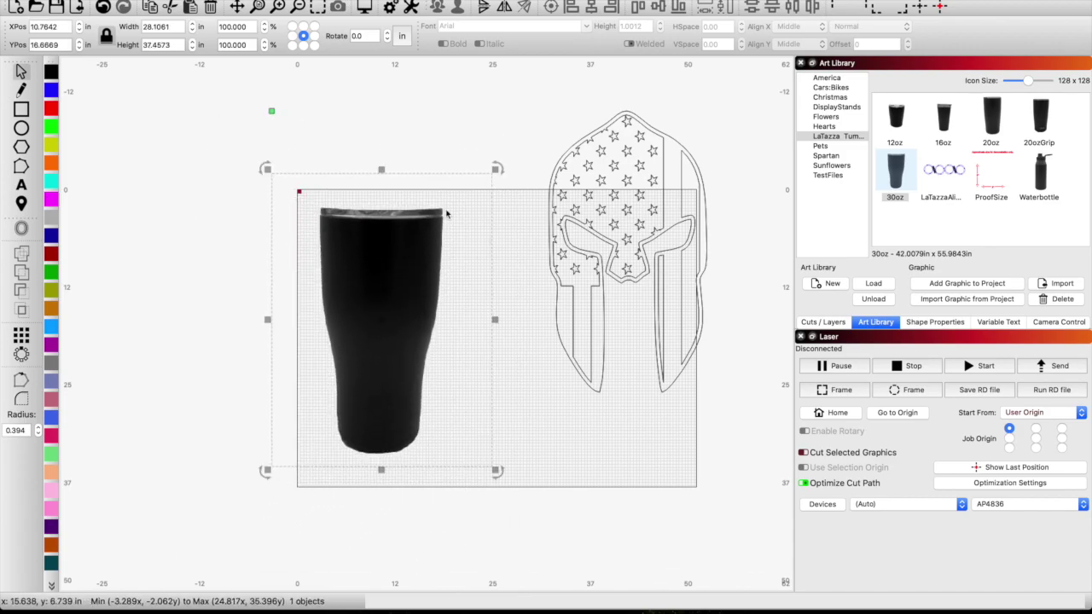
pyautogui.moveTo(496, 168); pyautogui.dragTo(477, 197)
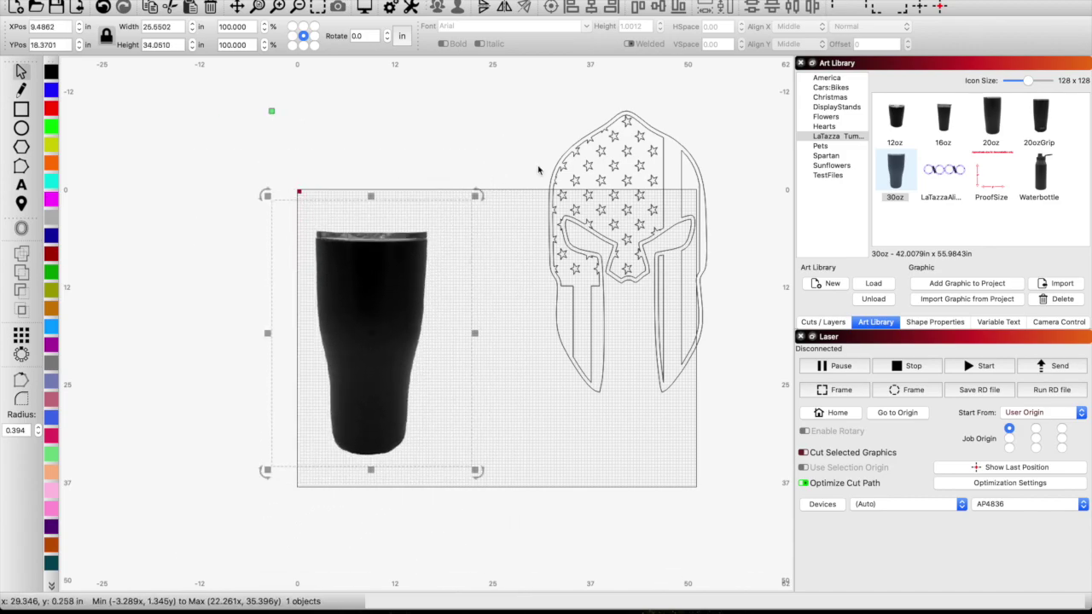
pyautogui.moveTo(530, 99); pyautogui.dragTo(768, 463)
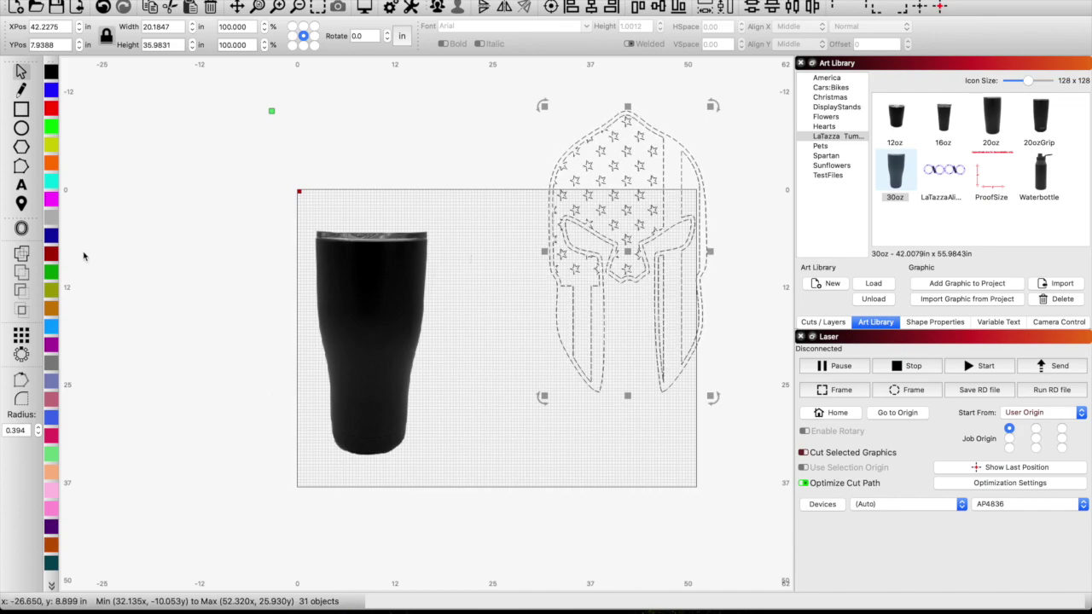
# Step: Put the helmet on the grey layer, move it onto the tumbler, scale to about 9.75 in wide
pyautogui.click(50, 220)
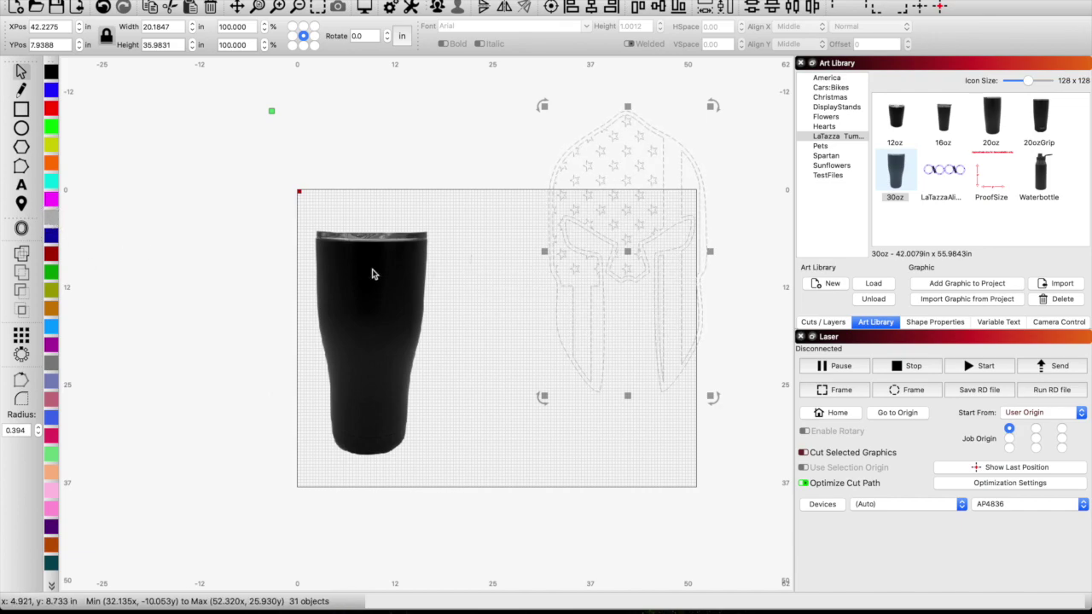
pyautogui.moveTo(712, 102); pyautogui.dragTo(642, 229)
pyautogui.moveTo(596, 309); pyautogui.dragTo(373, 323)
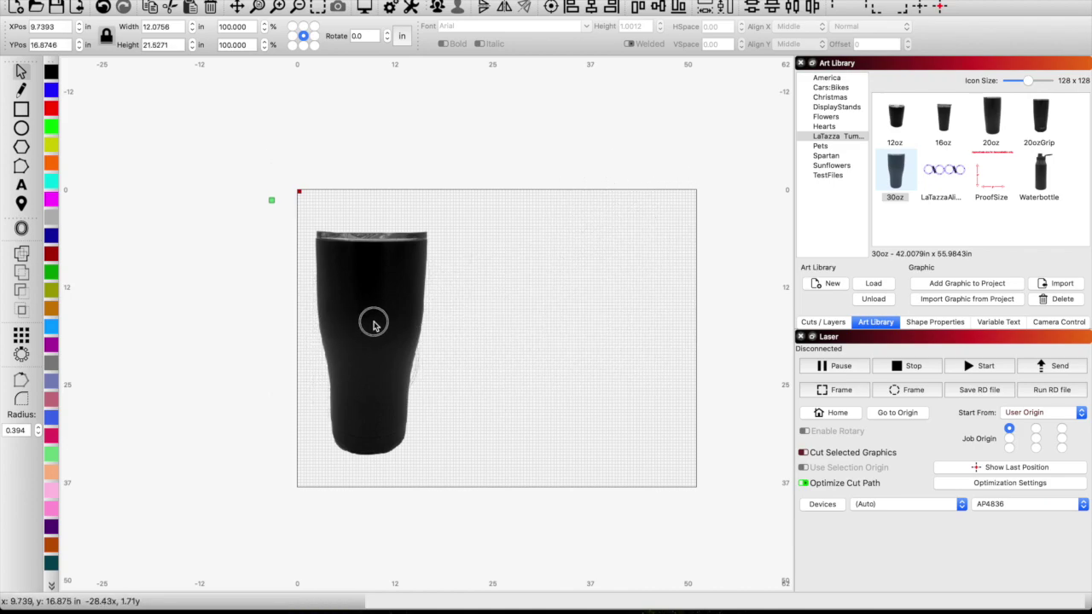
pyautogui.click(373, 323)
pyautogui.moveTo(322, 236); pyautogui.dragTo(361, 279)
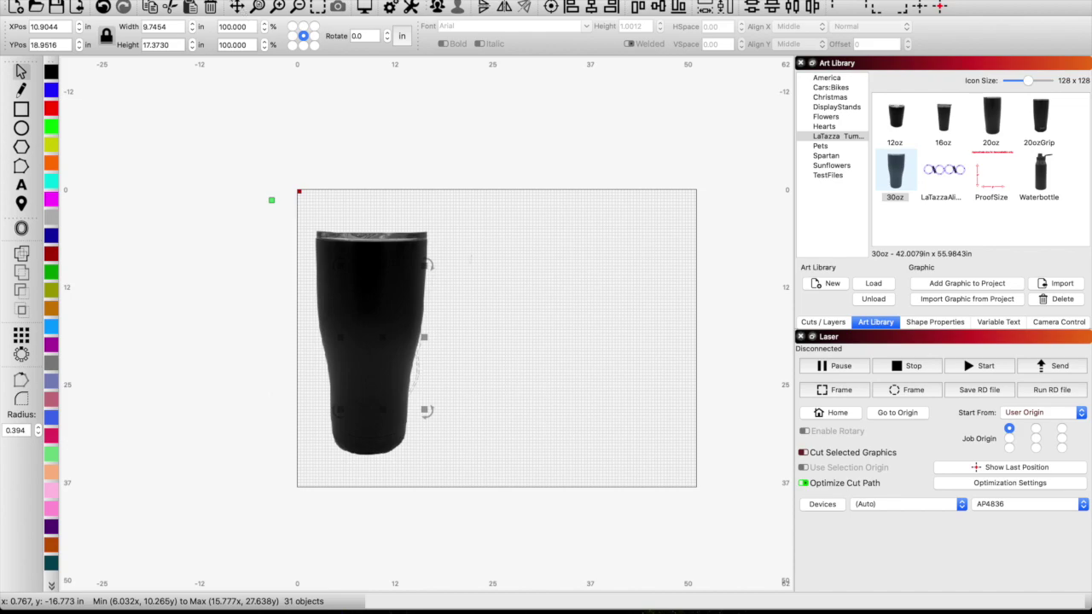
# Step: Push the helmet to the front and shift it up and left on the tumbler
pyautogui.click(205, 0)
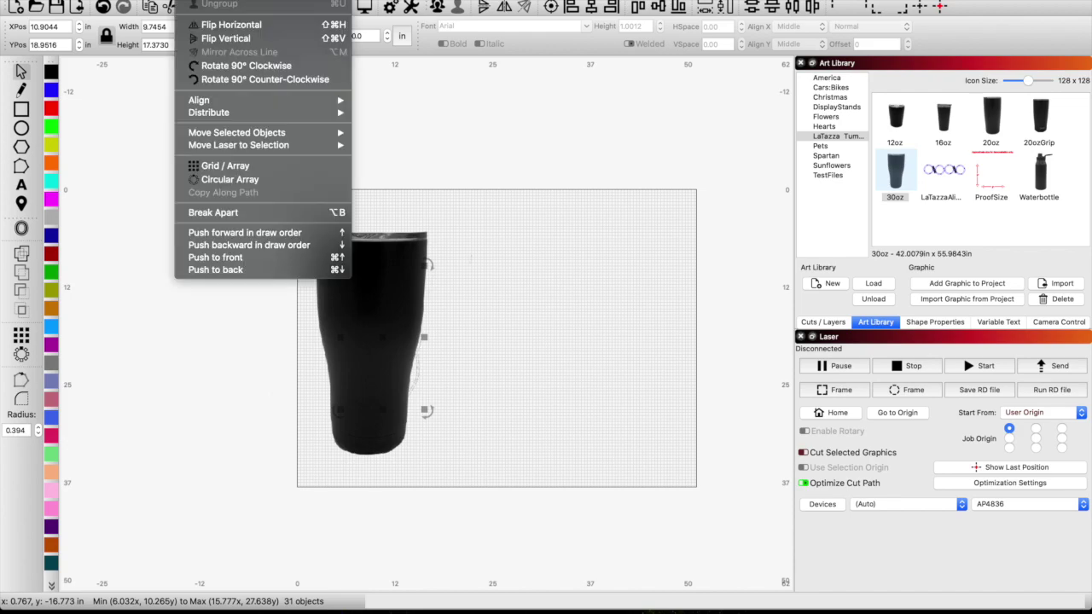
pyautogui.click(257, 261)
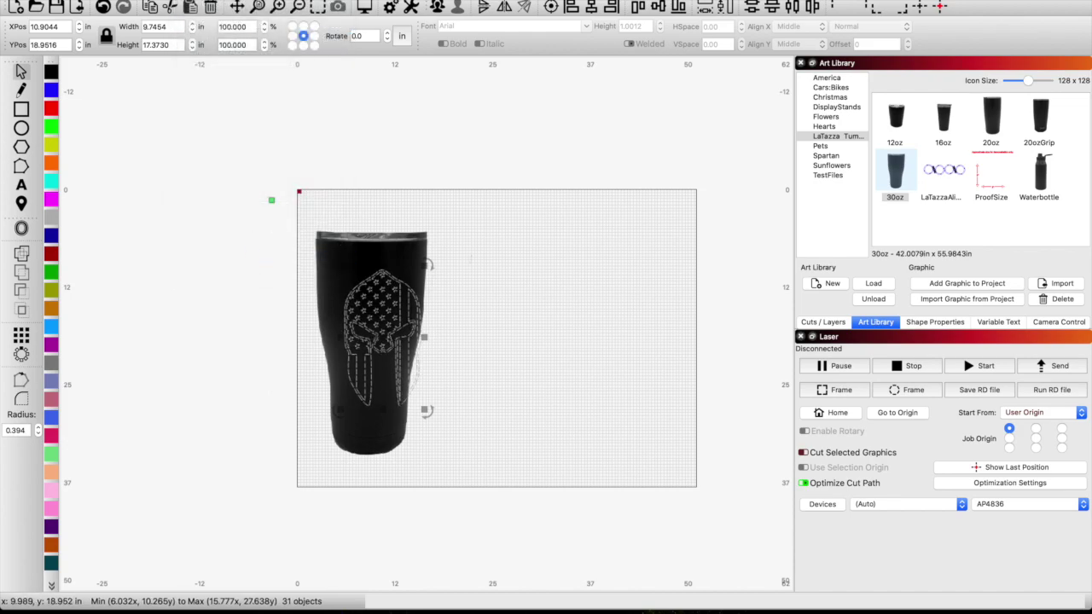
pyautogui.moveTo(381, 338); pyautogui.dragTo(370, 316)
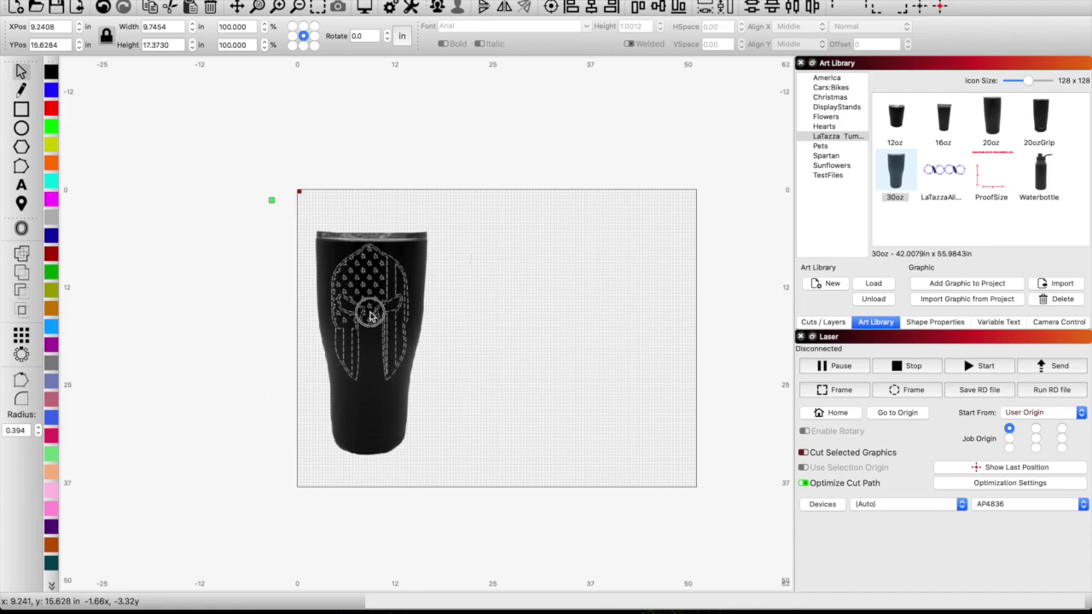
pyautogui.click(441, 312)
pyautogui.click(470, 307)
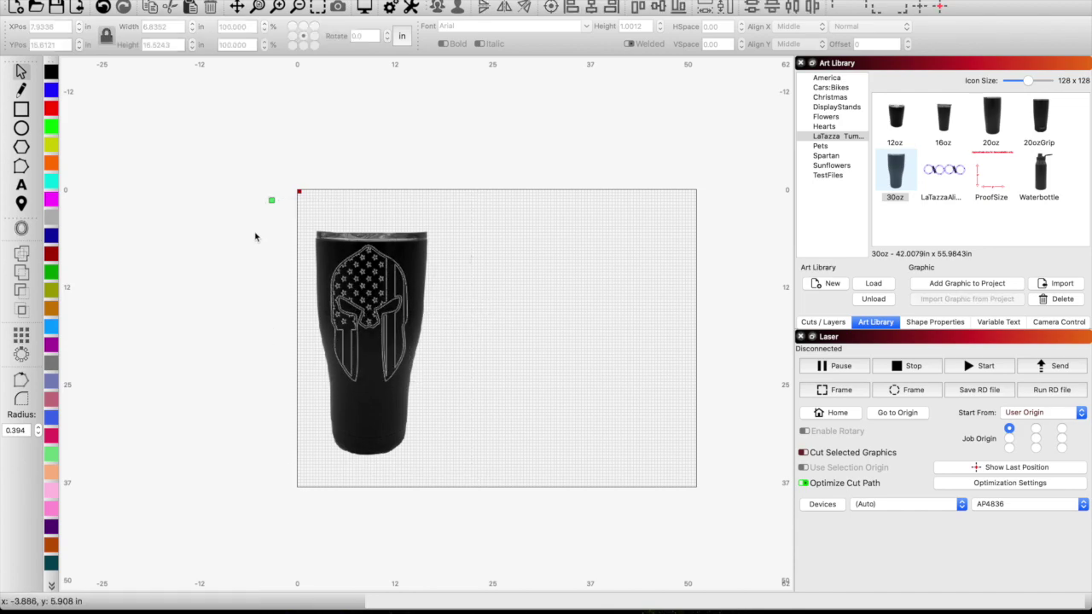
# Step: Enable Filled Rendering in Settings so shapes display as solid fills
pyautogui.moveTo(256, 236); pyautogui.dragTo(475, 380)
pyautogui.moveTo(183, 215); pyautogui.dragTo(483, 411)
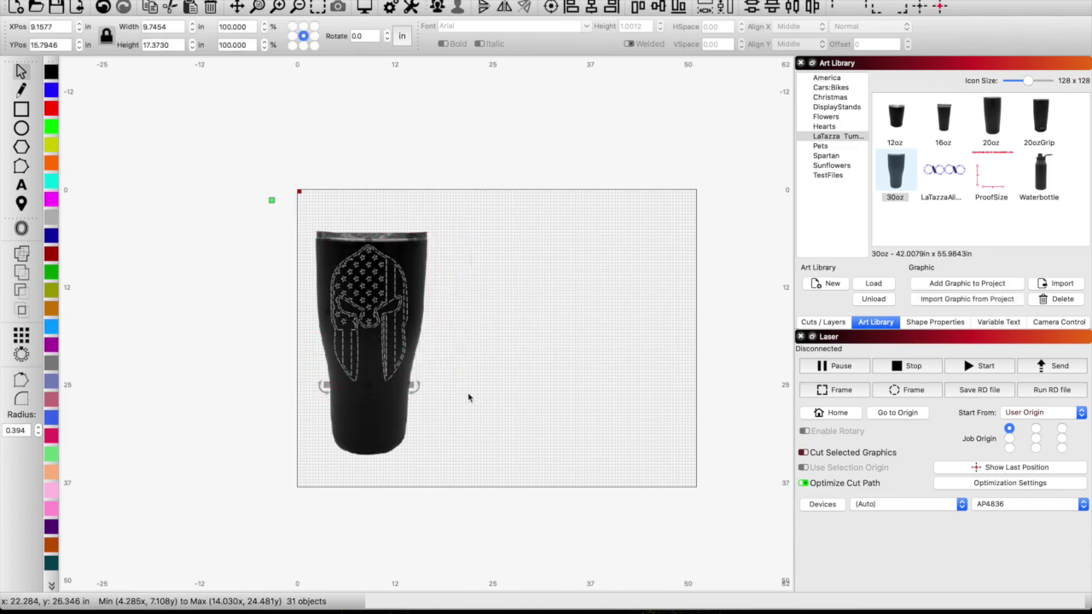
pyautogui.click(391, 8)
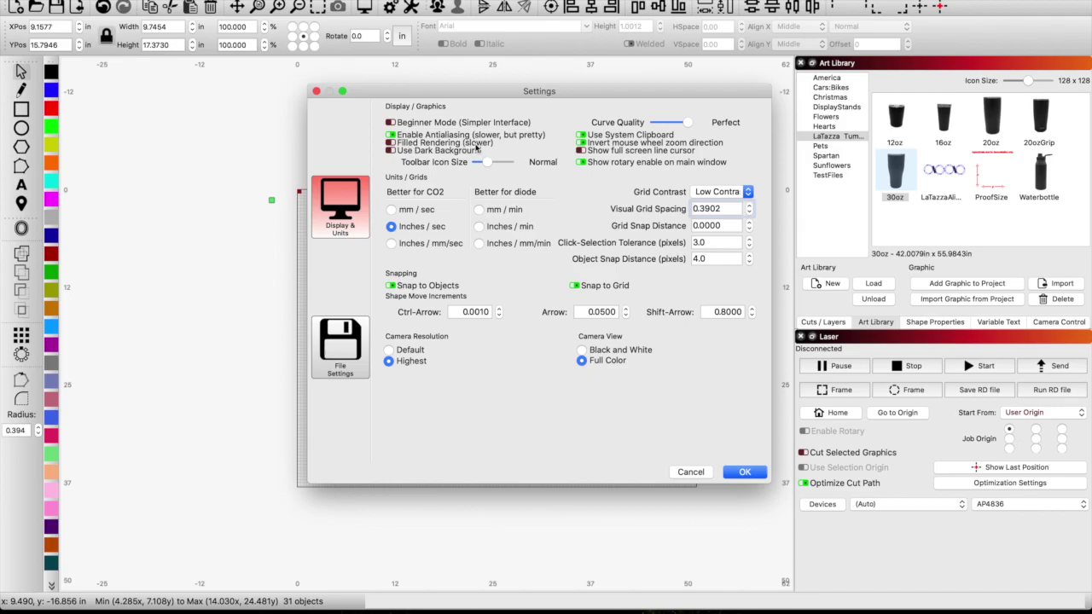
pyautogui.click(390, 144)
pyautogui.click(739, 478)
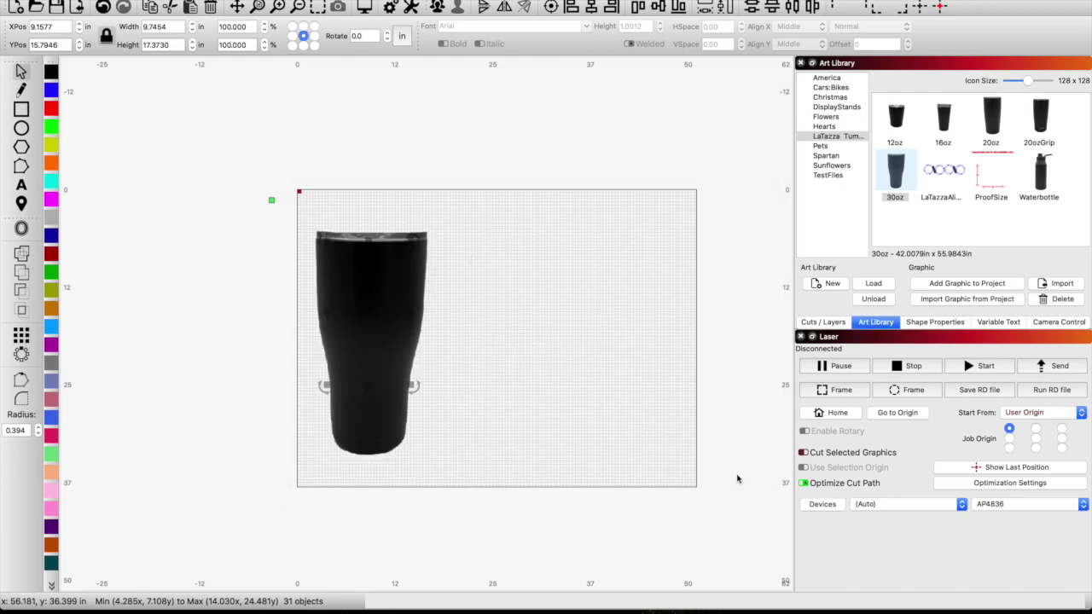
pyautogui.click(406, 443)
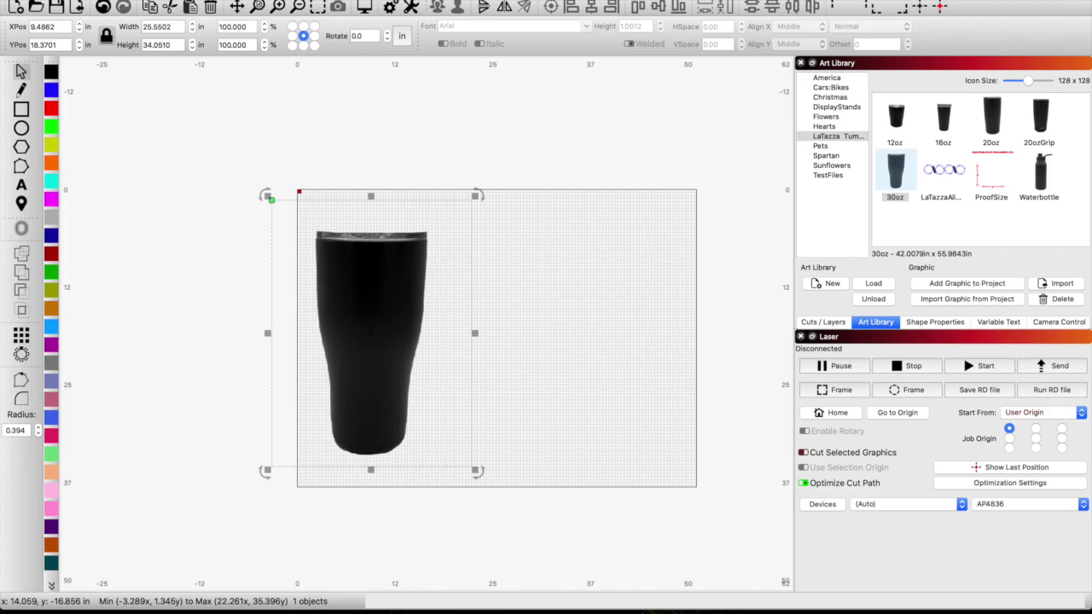
# Step: Push the tumbler image to the back and drag it to the right
pyautogui.click(196, 2)
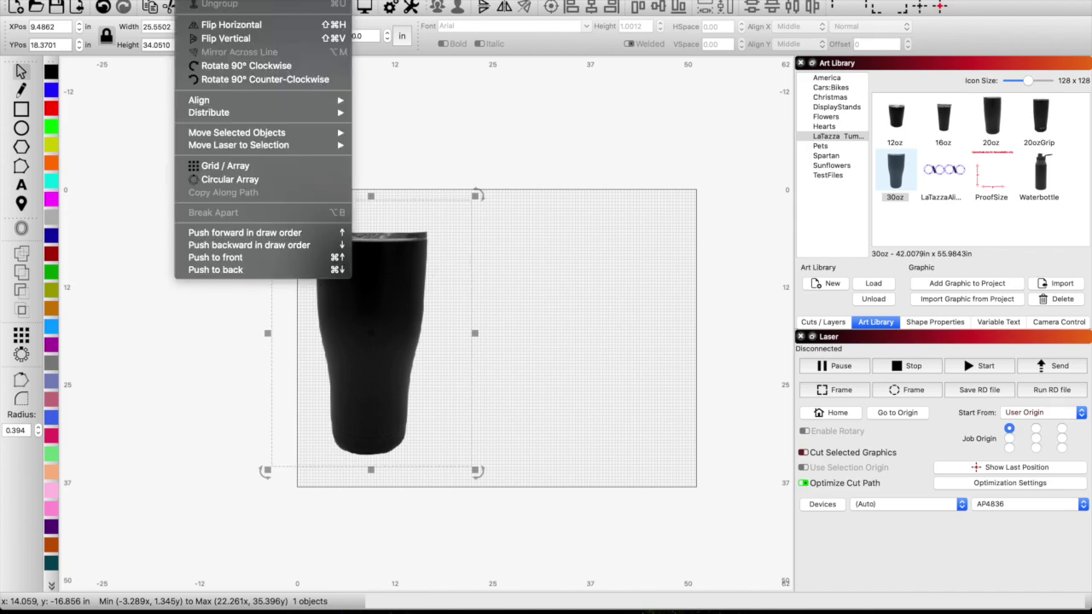
pyautogui.click(242, 271)
pyautogui.click(491, 309)
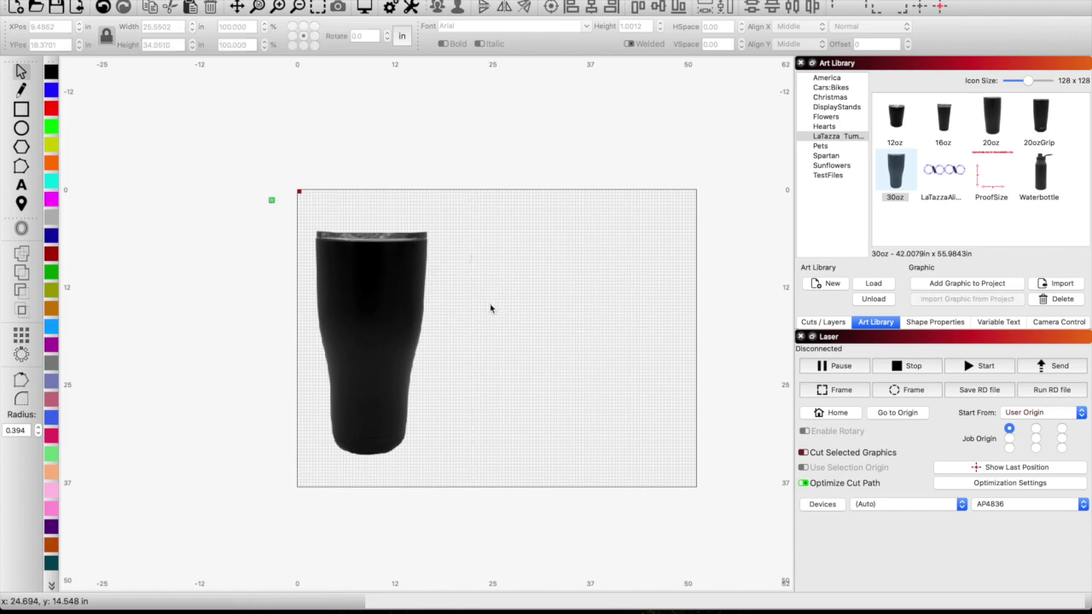
pyautogui.click(383, 332)
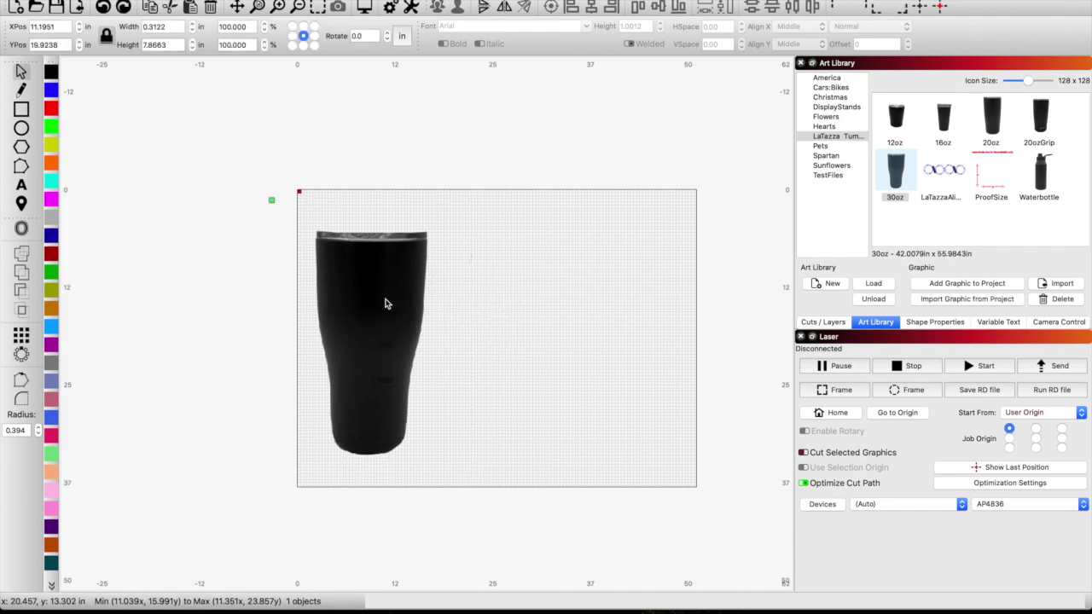
pyautogui.click(370, 432)
pyautogui.moveTo(370, 433); pyautogui.dragTo(452, 444)
# Step: Shift the tumbler image slightly further right
pyautogui.click(256, 219)
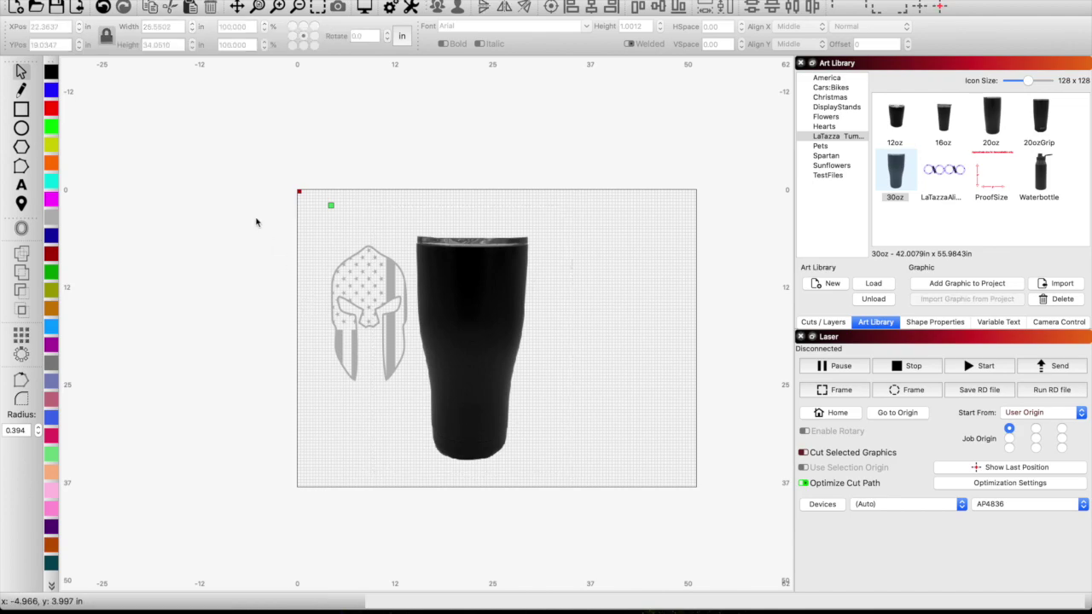
pyautogui.click(482, 318)
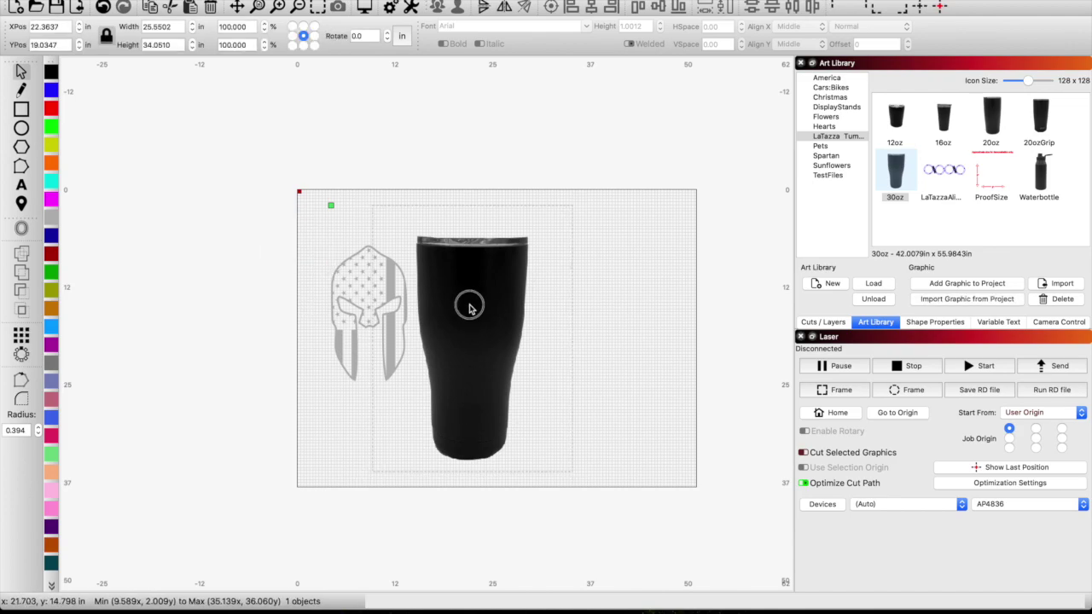
pyautogui.moveTo(470, 302); pyautogui.dragTo(501, 311)
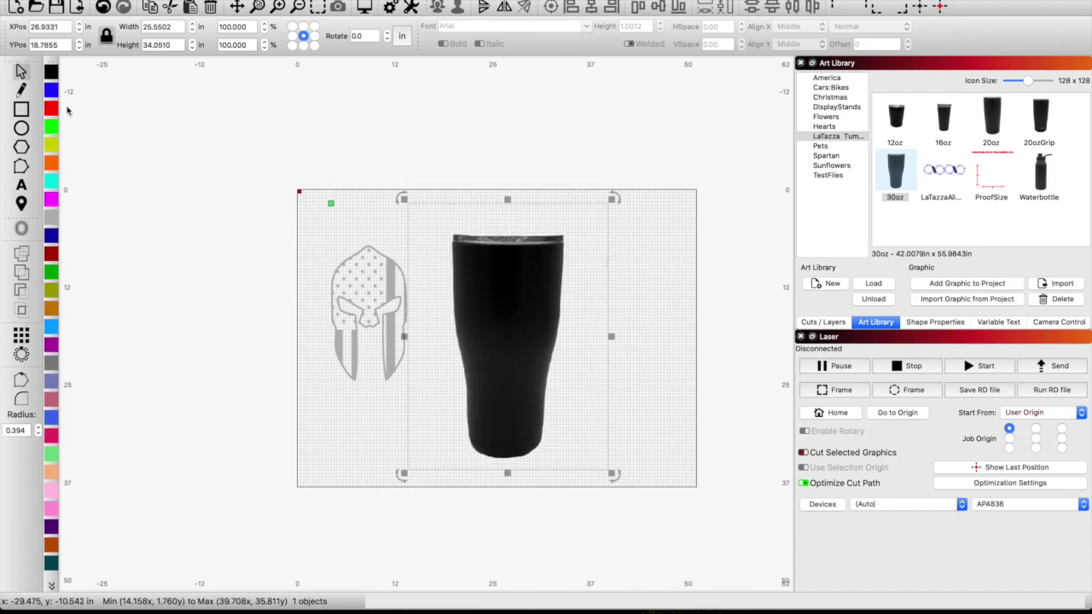
# Step: Move the helmet onto the tumbler's upper body and zoom to check its placement
pyautogui.click(231, 236)
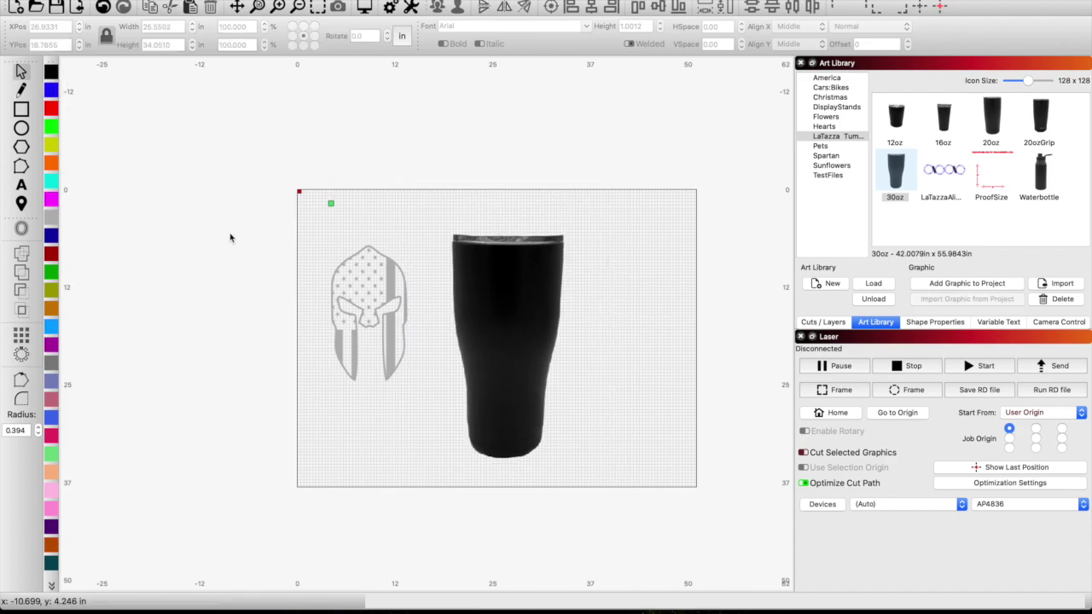
pyautogui.click(298, 215)
pyautogui.moveTo(298, 215); pyautogui.dragTo(437, 388)
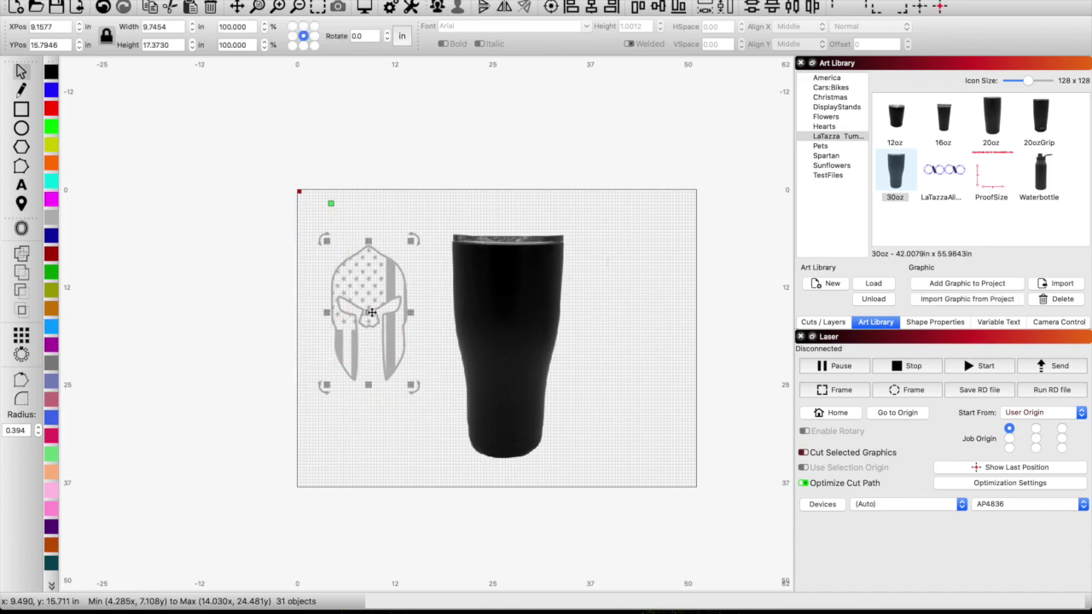
pyautogui.moveTo(371, 312); pyautogui.dragTo(506, 318)
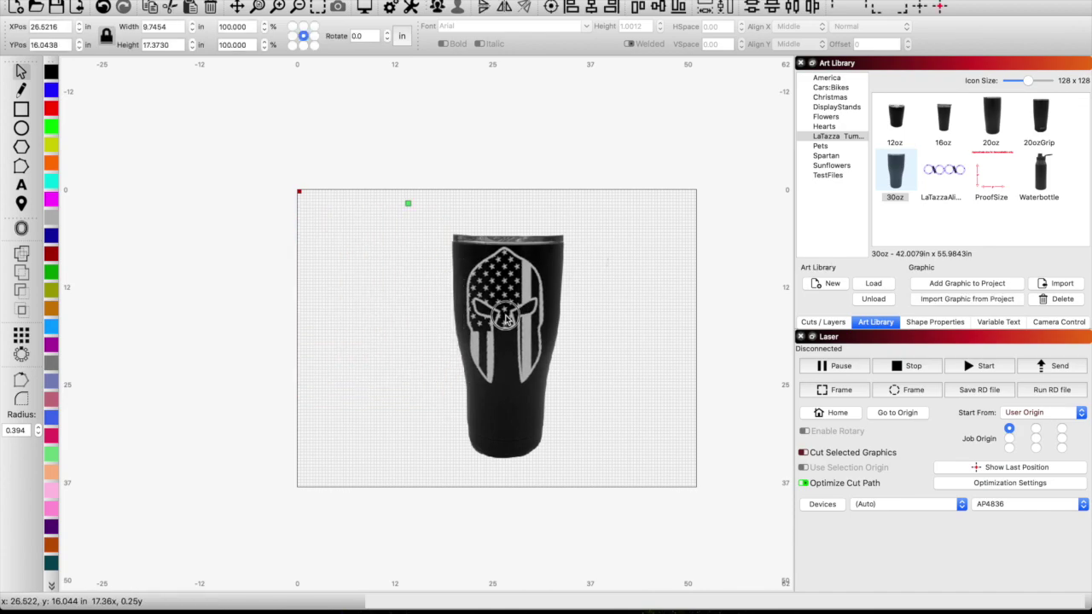
pyautogui.click(572, 310)
pyautogui.scroll(6, 521, 335)
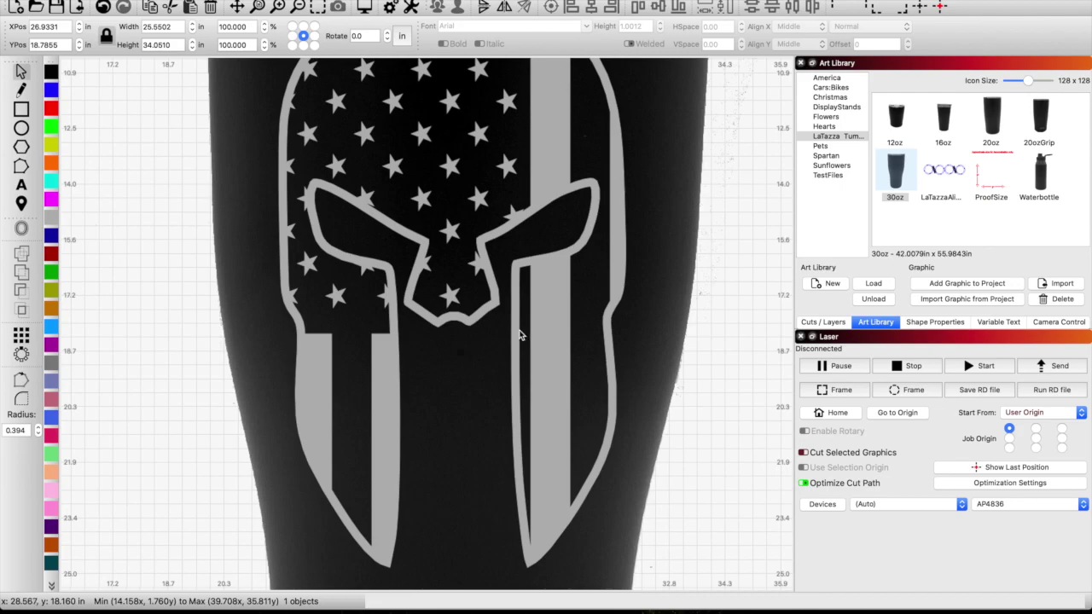
pyautogui.scroll(-6, 520, 335)
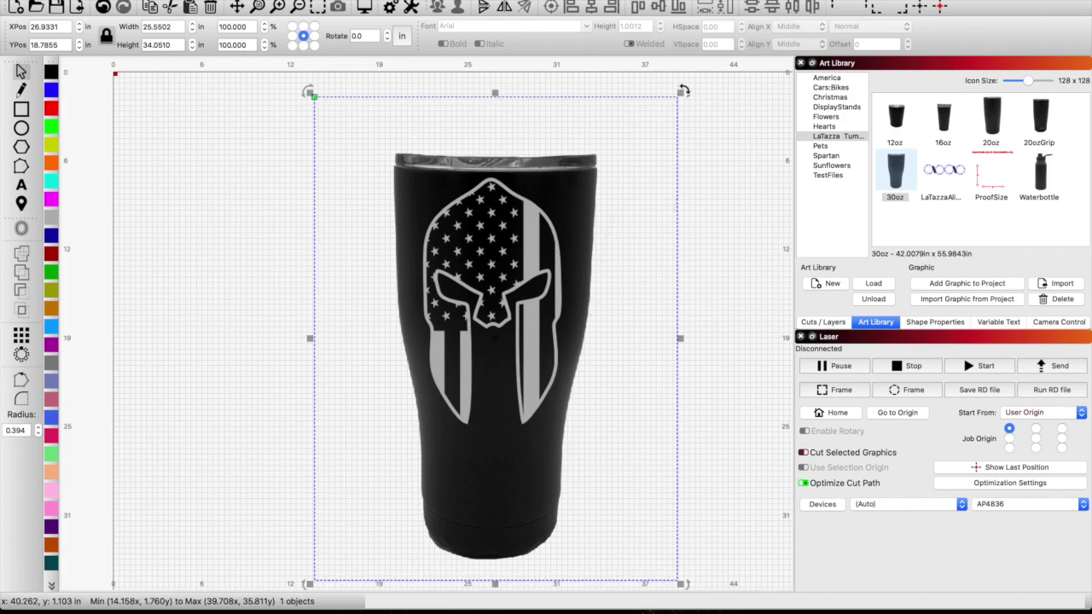
pyautogui.moveTo(685, 90); pyautogui.dragTo(682, 90)
pyautogui.click(711, 167)
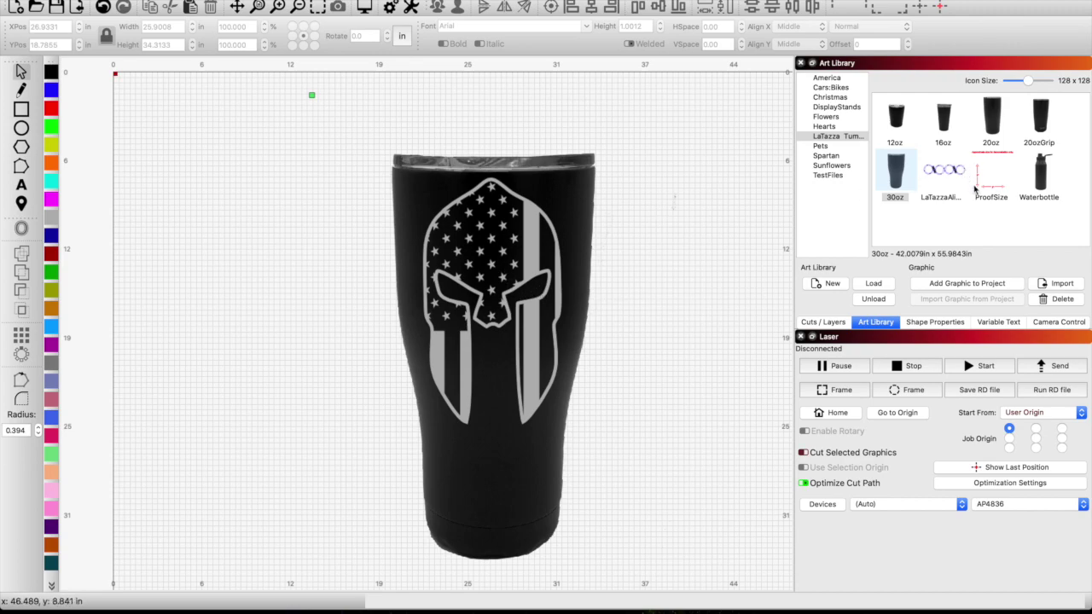
pyautogui.moveTo(983, 190); pyautogui.dragTo(349, 250)
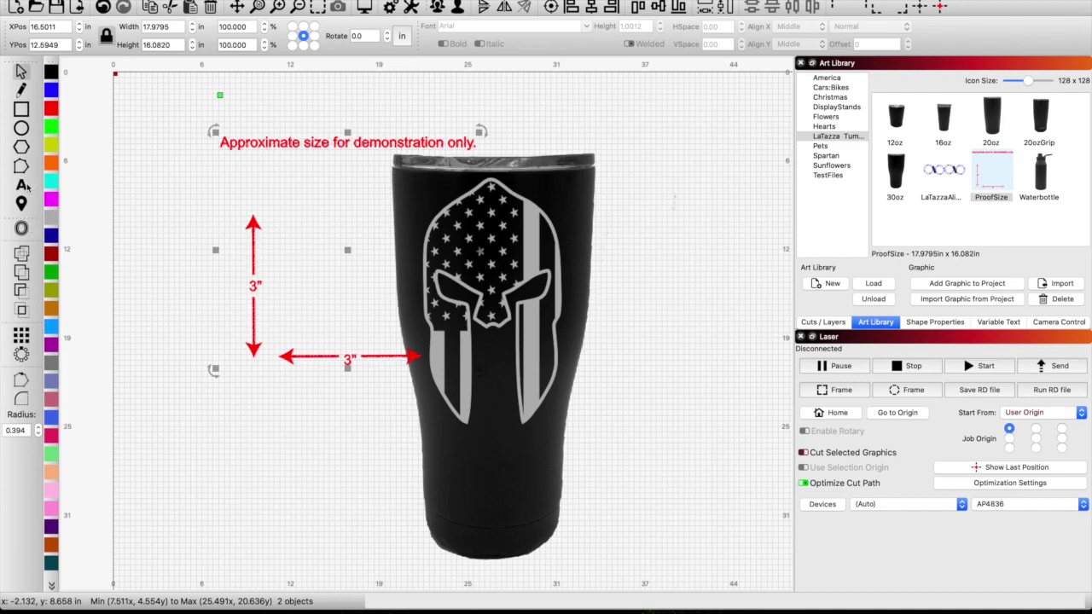
pyautogui.moveTo(340, 254); pyautogui.dragTo(491, 276)
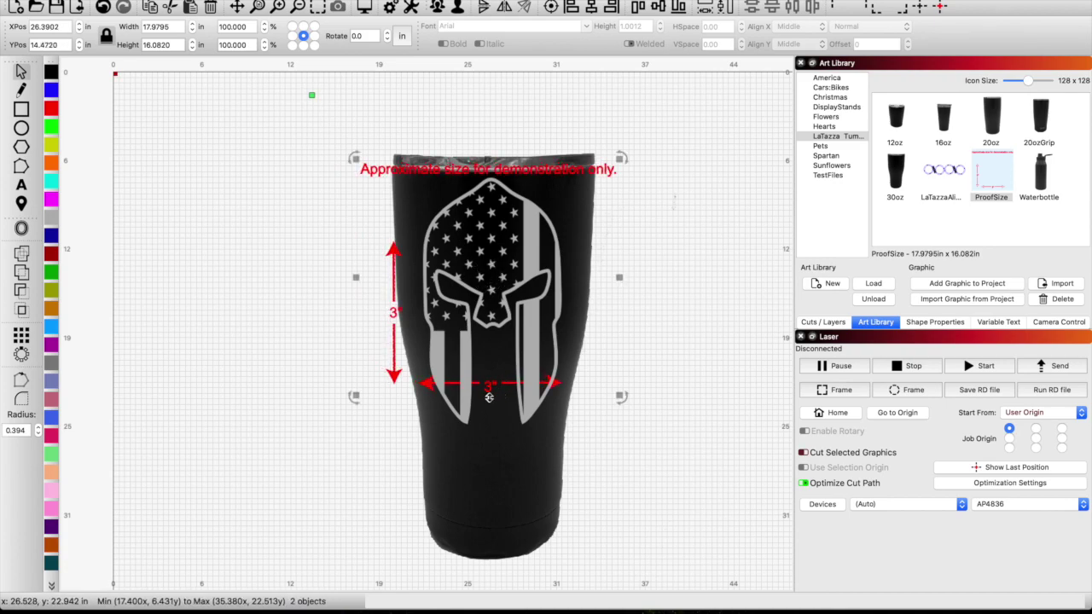
pyautogui.moveTo(489, 397); pyautogui.dragTo(495, 449)
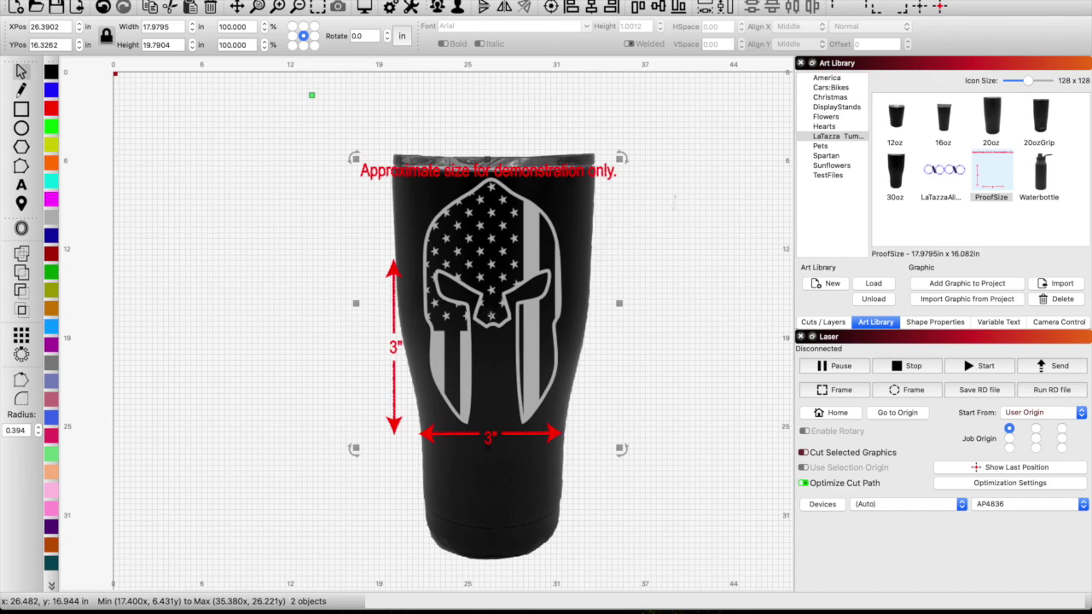
pyautogui.click(493, 314)
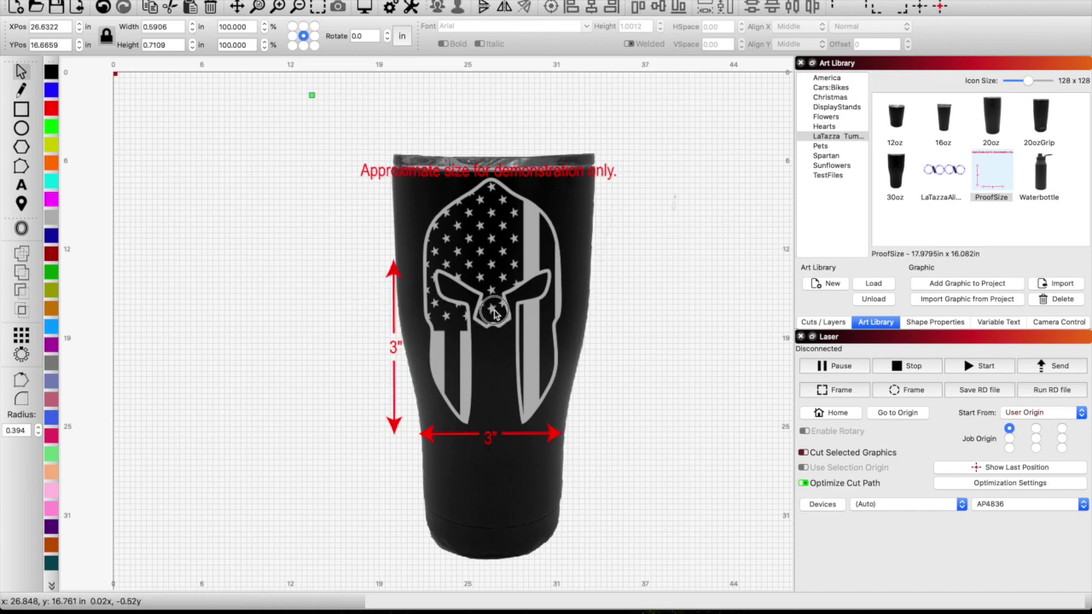
pyautogui.click(373, 365)
pyautogui.click(375, 315)
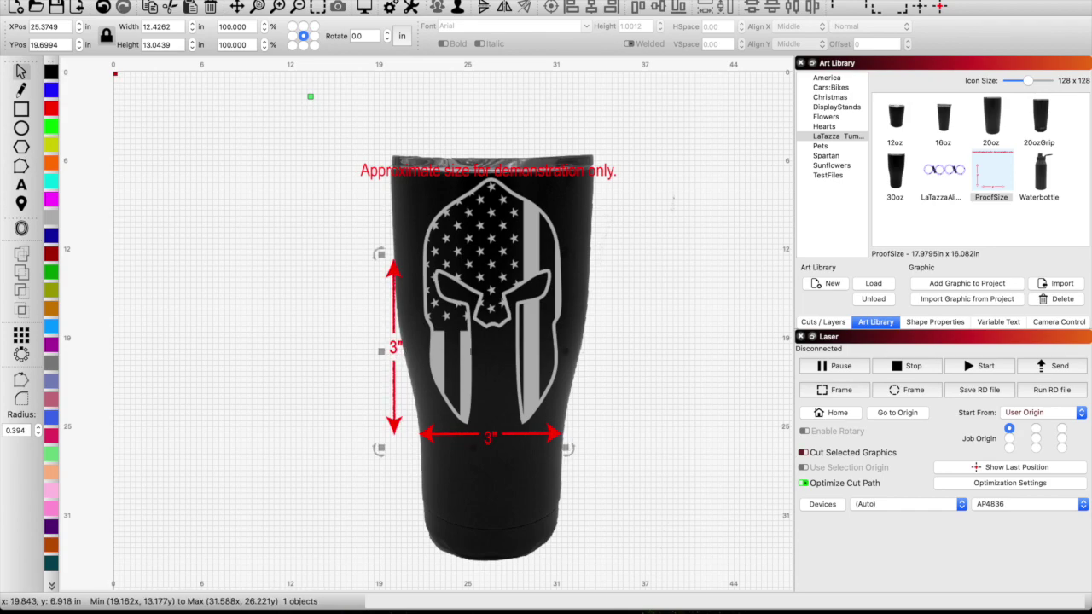
pyautogui.click(392, 174)
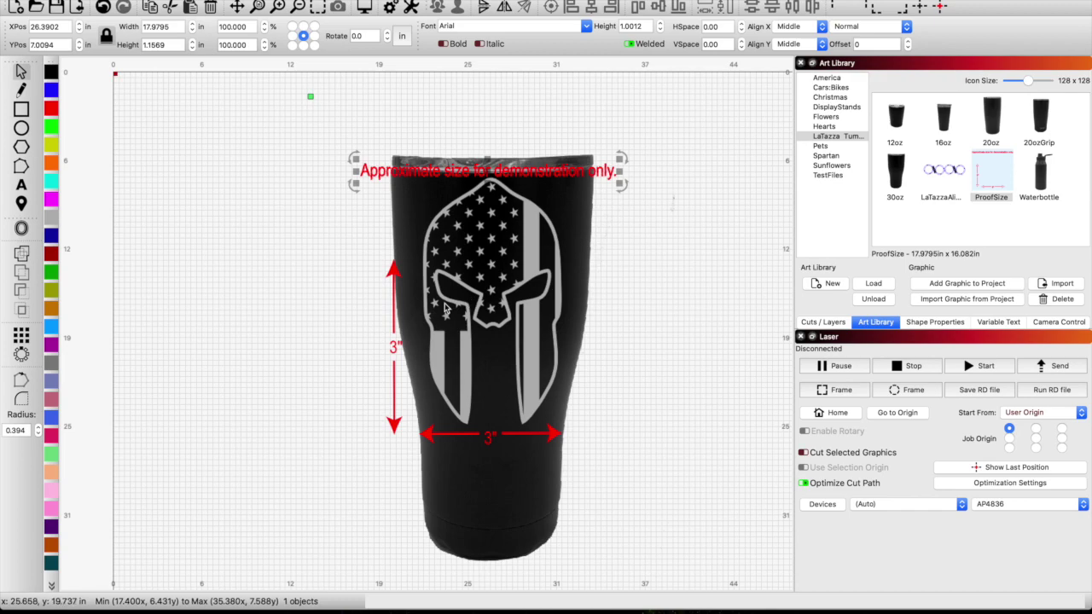
pyautogui.click(604, 368)
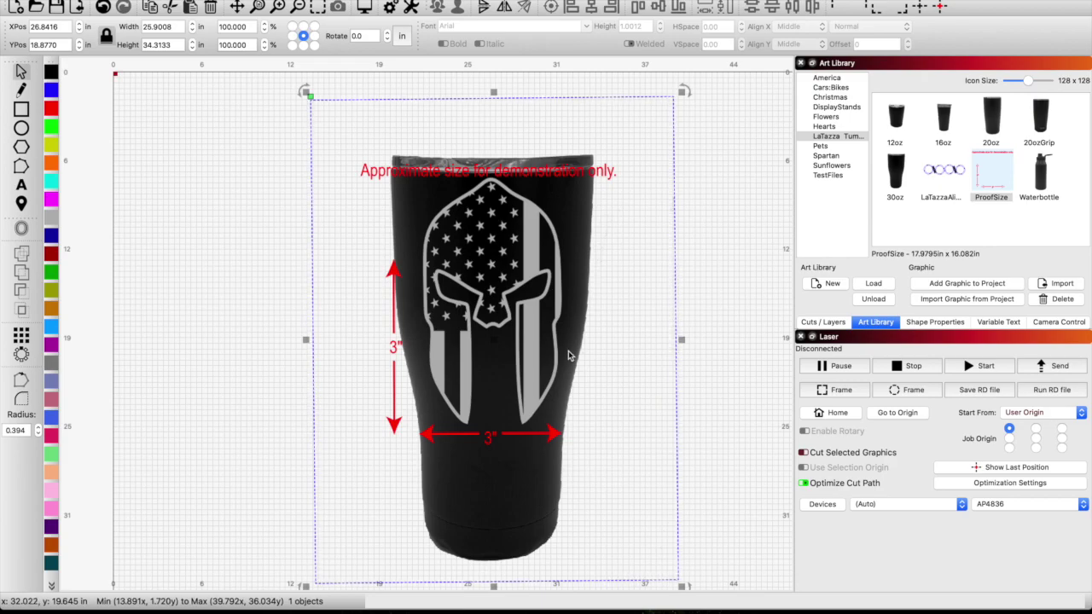
pyautogui.scroll(-2, 569, 354)
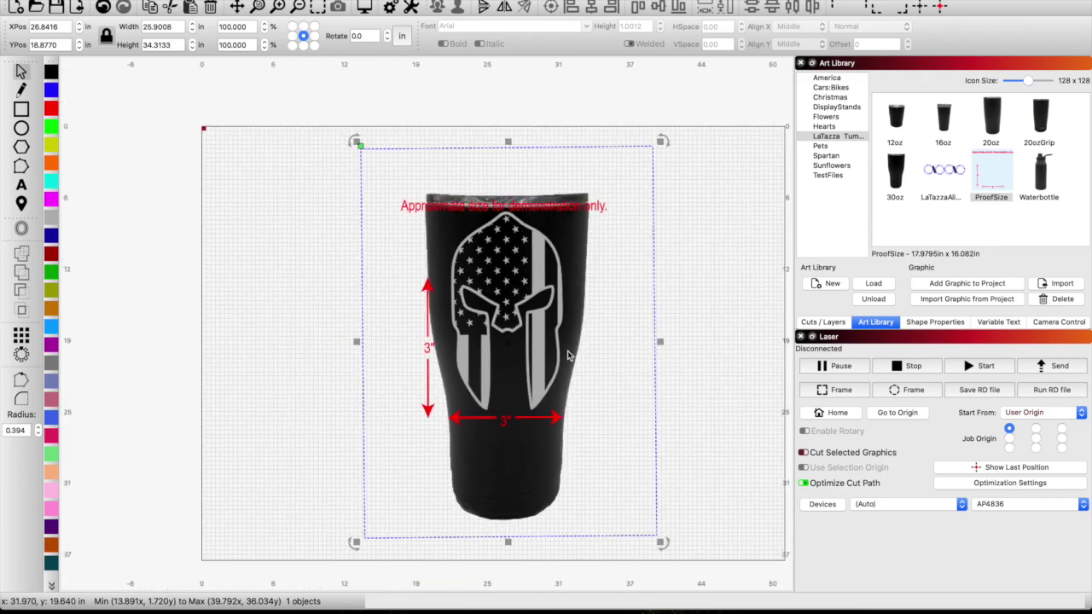
pyautogui.click(720, 340)
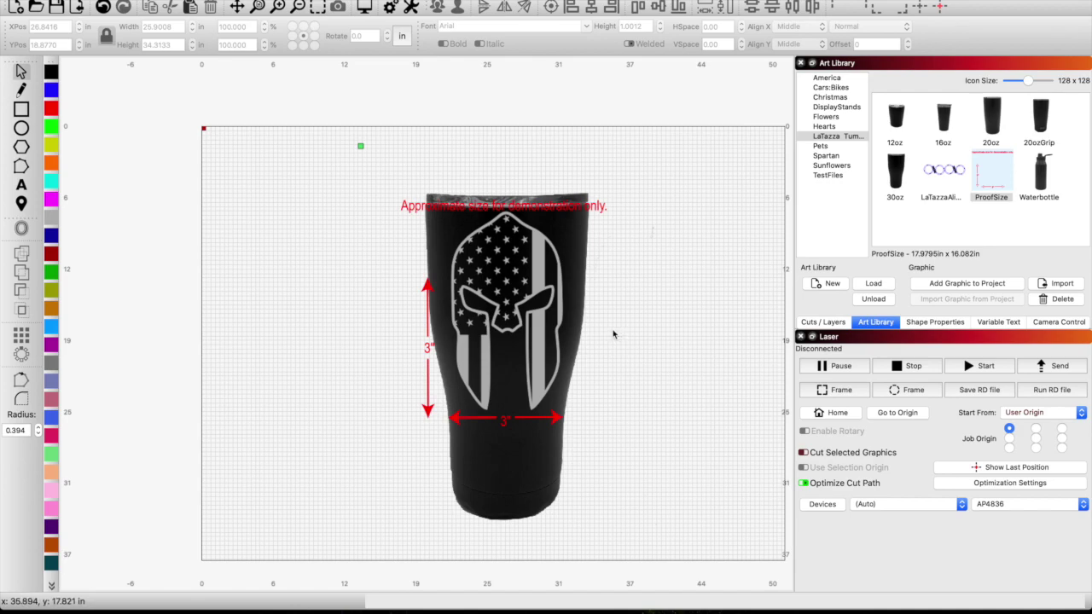
pyautogui.click(386, 268)
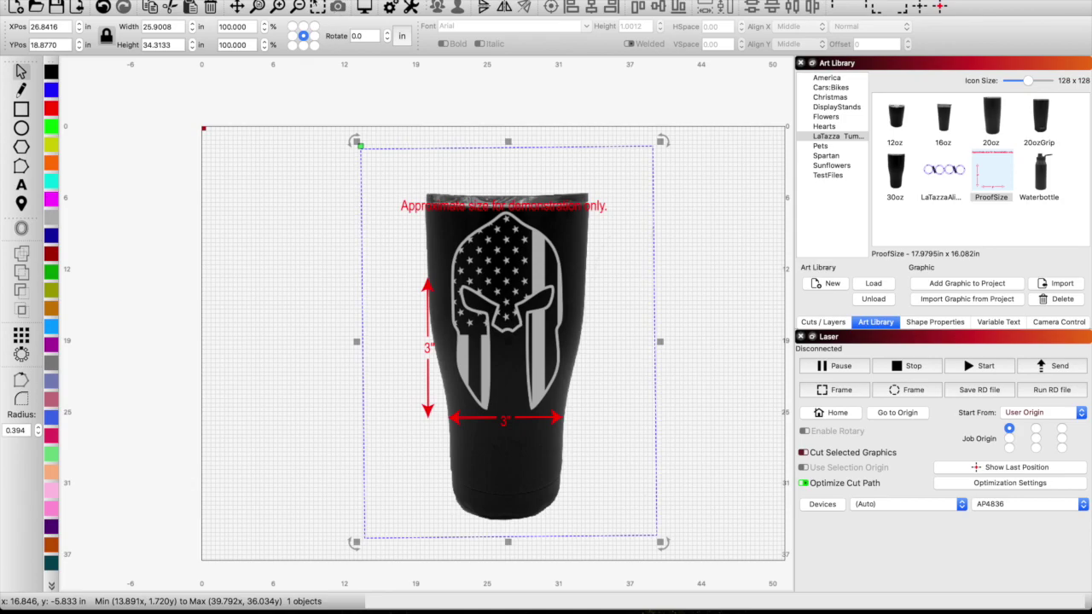
pyautogui.click(389, 8)
# Step: Set Grid Contrast to Off in Settings to hide the canvas grid
pyautogui.click(734, 192)
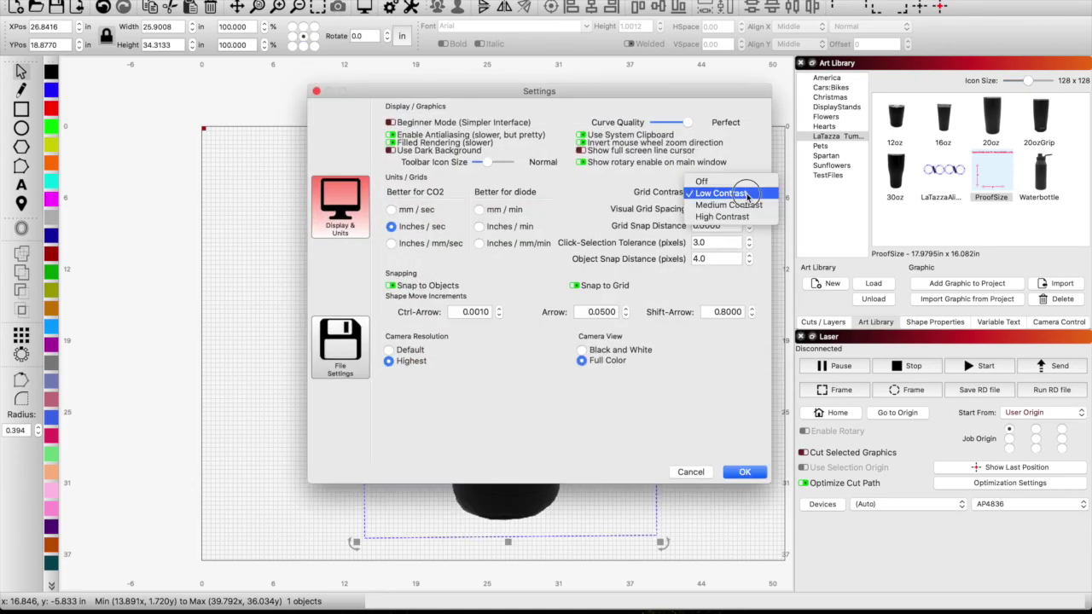
pyautogui.click(732, 185)
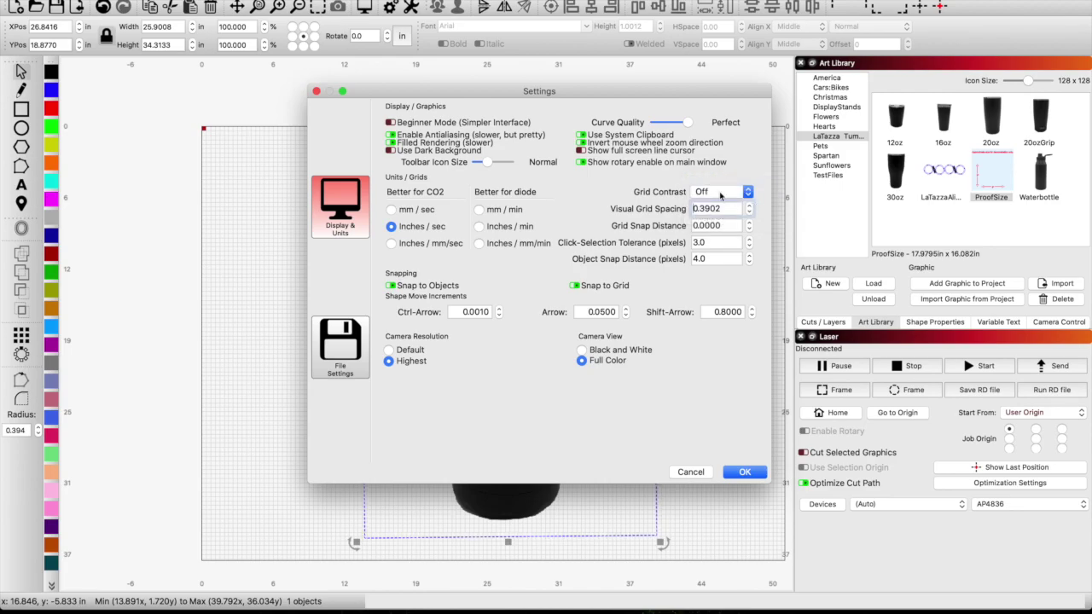
pyautogui.click(742, 473)
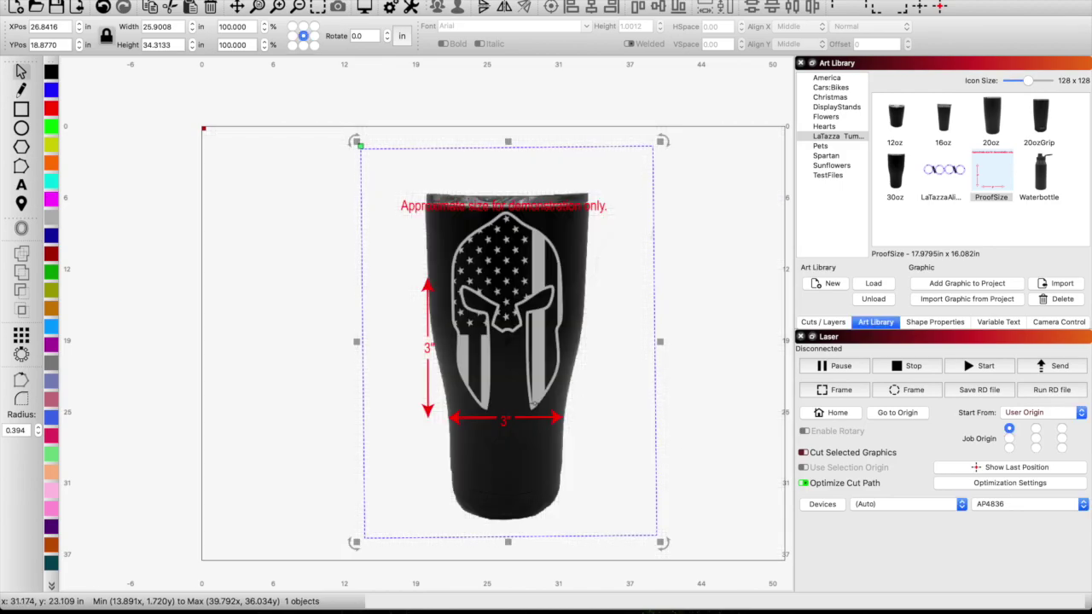
pyautogui.click(674, 365)
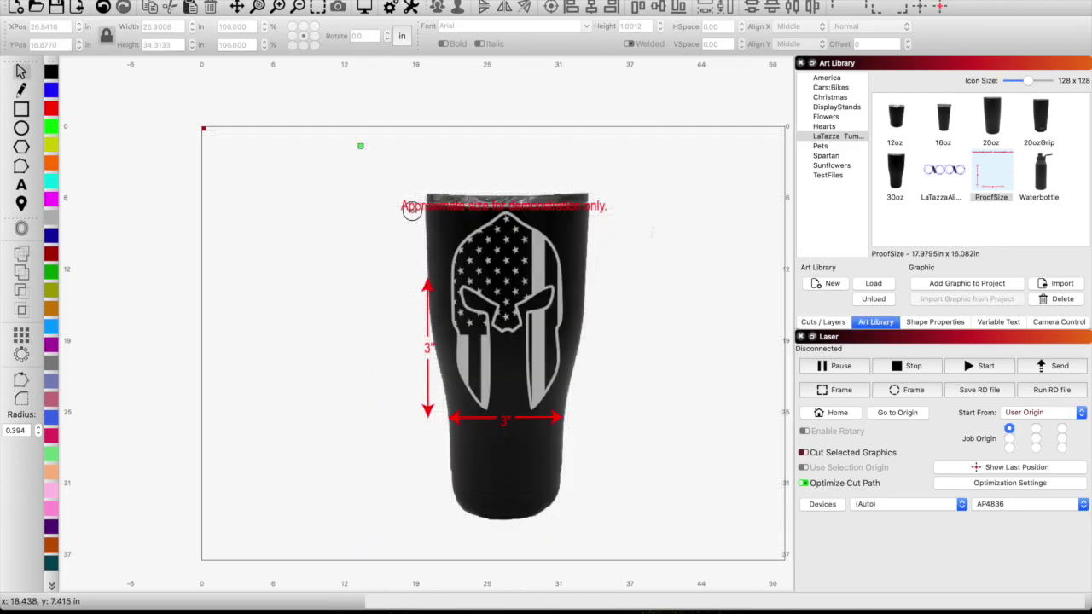
# Step: Nudge the red demo-size note up above the tumbler's rim
pyautogui.click(455, 211)
pyautogui.press('Up')
pyautogui.press('Up')
pyautogui.press('Up')
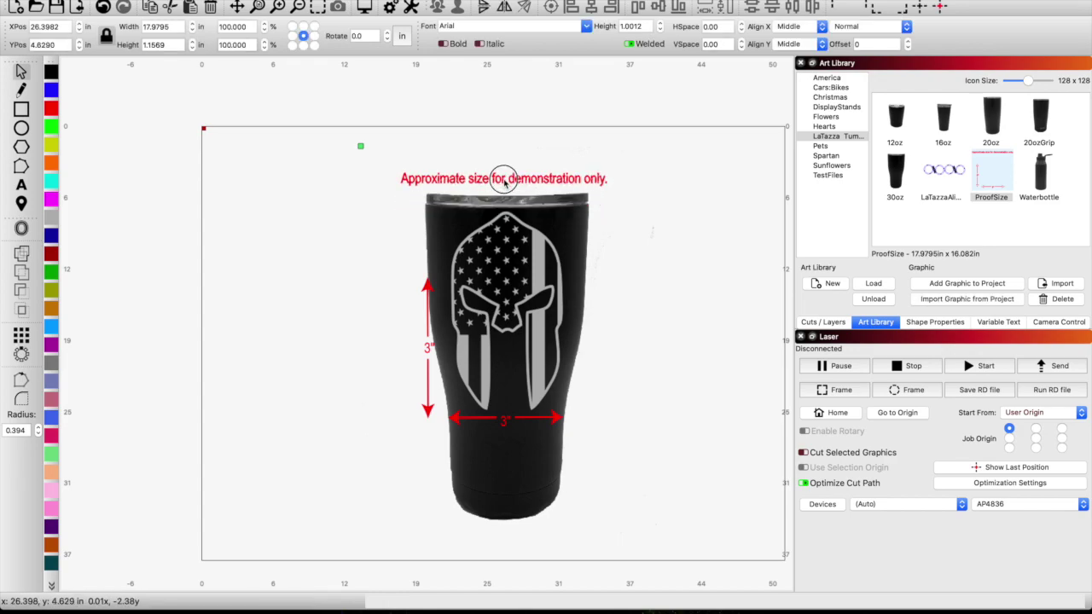
pyautogui.click(353, 219)
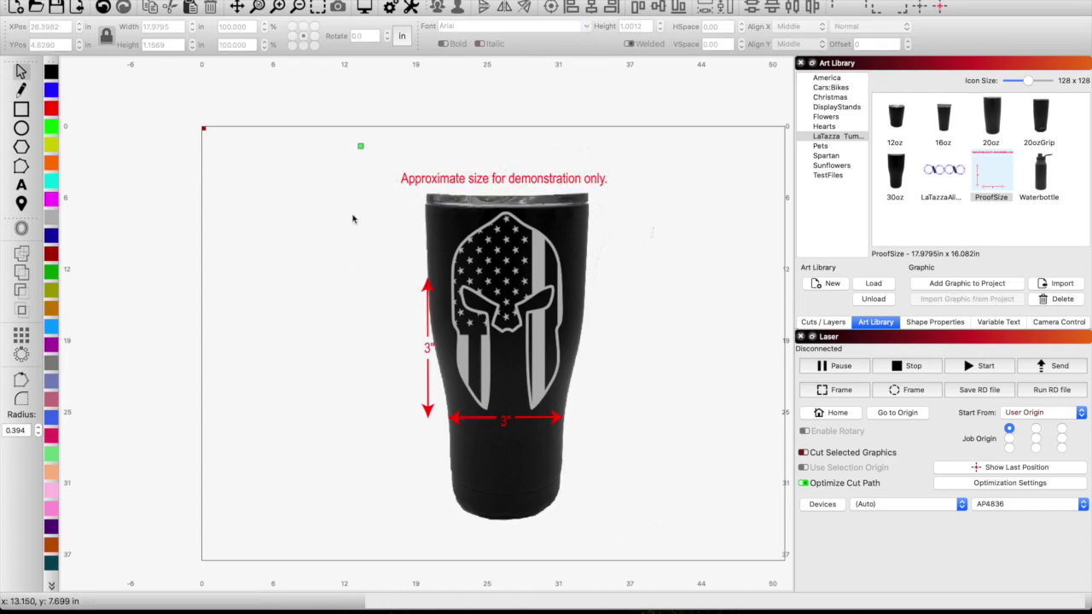
# Step: Capture a screenshot of the tumbler proof and review it
pyautogui.moveTo(376, 160); pyautogui.dragTo(635, 536)
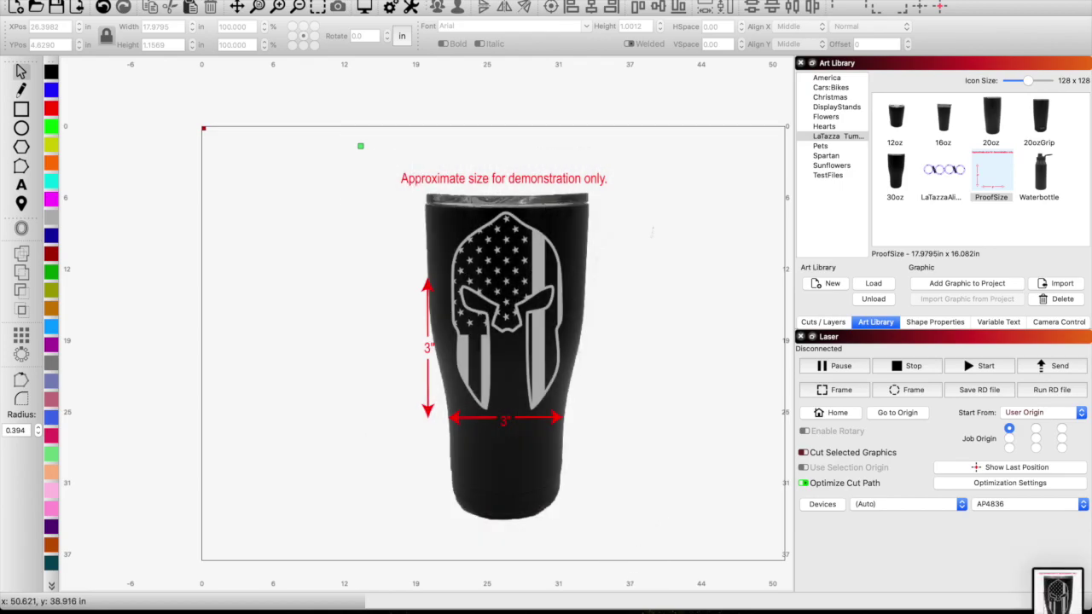
pyautogui.click(1058, 591)
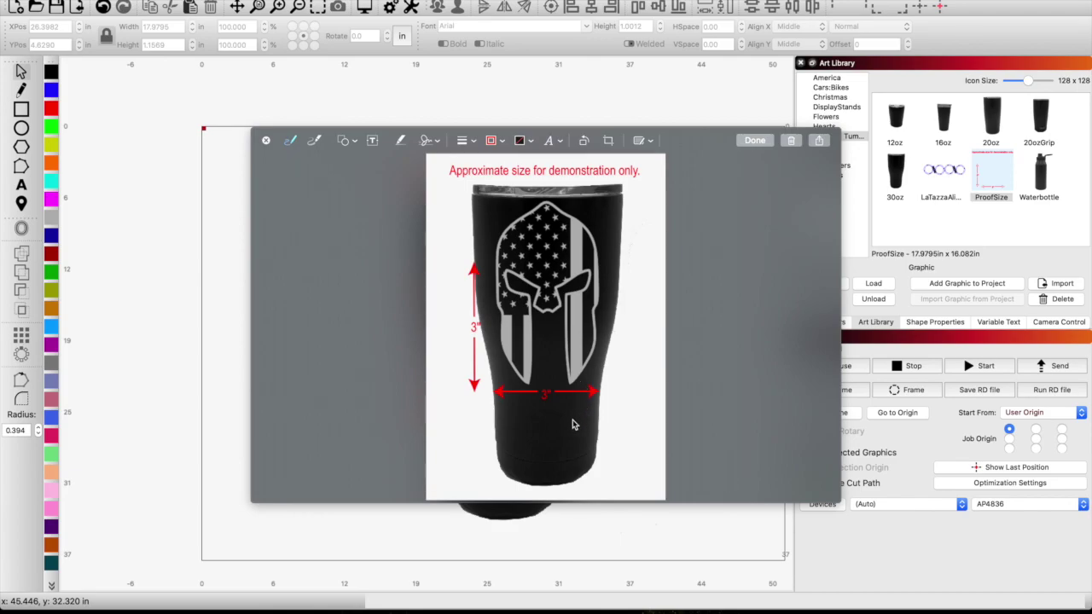
pyautogui.click(265, 140)
pyautogui.click(654, 220)
pyautogui.press('Escape')
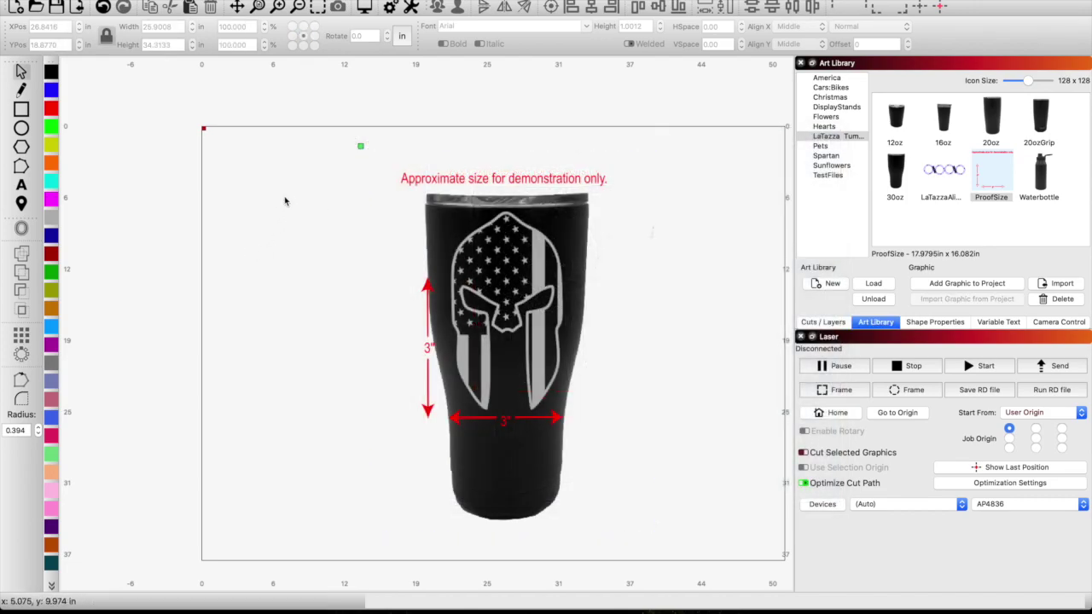
# Step: Delete the Spartan helmet tumbler proof, then open the recent project of four black tumblers with police badges and a Marine emblem
pyautogui.moveTo(665, 503); pyautogui.dragTo(719, 554)
pyautogui.press('Delete')
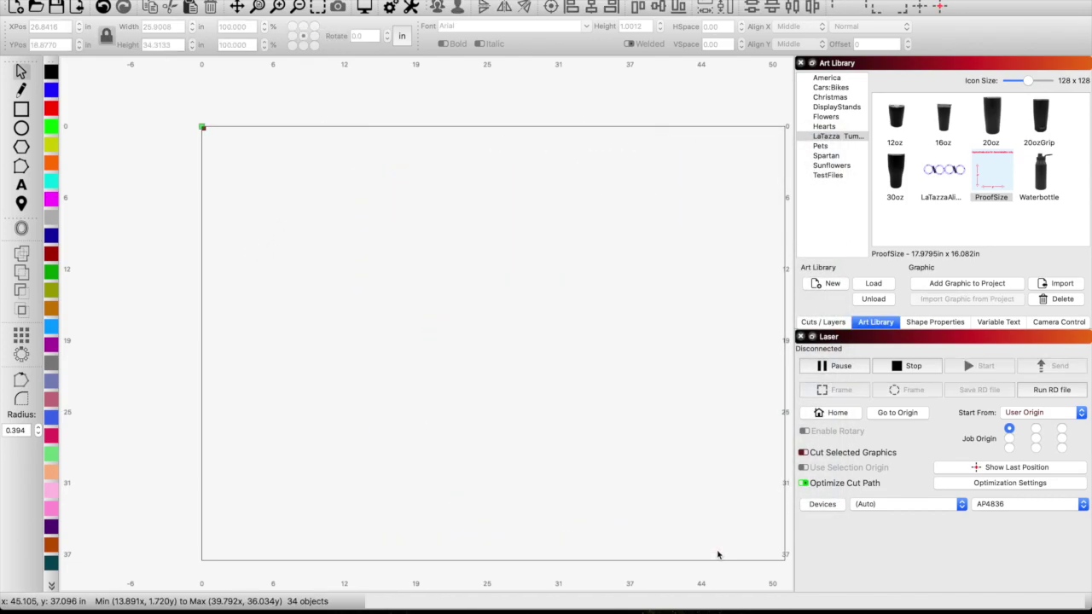
pyautogui.click(111, 0)
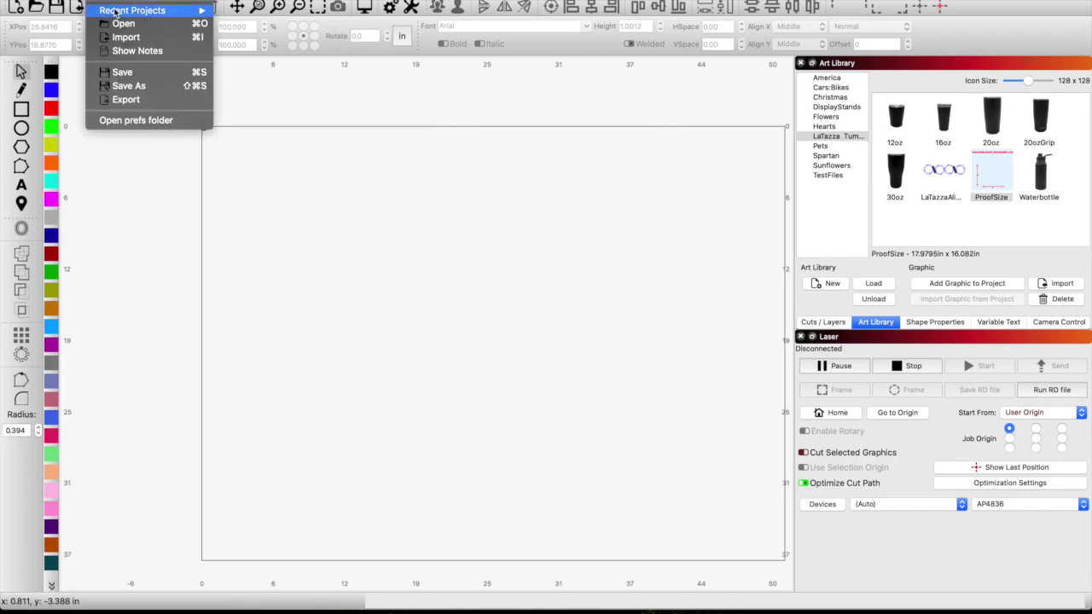
pyautogui.moveTo(116, 13)
pyautogui.click(369, 11)
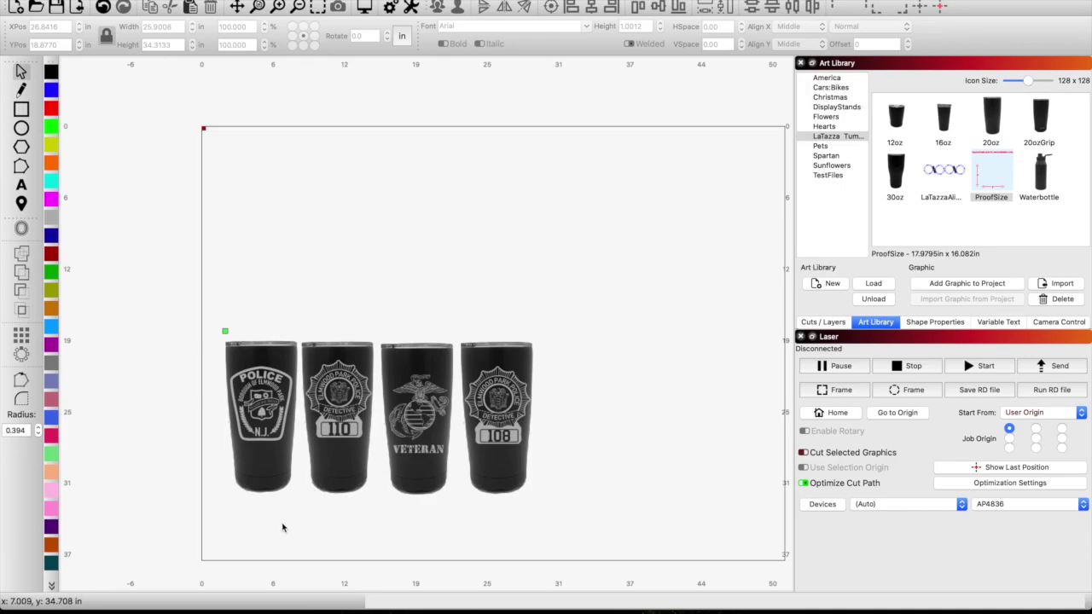
pyautogui.scroll(1, 283, 527)
pyautogui.scroll(5, 283, 527)
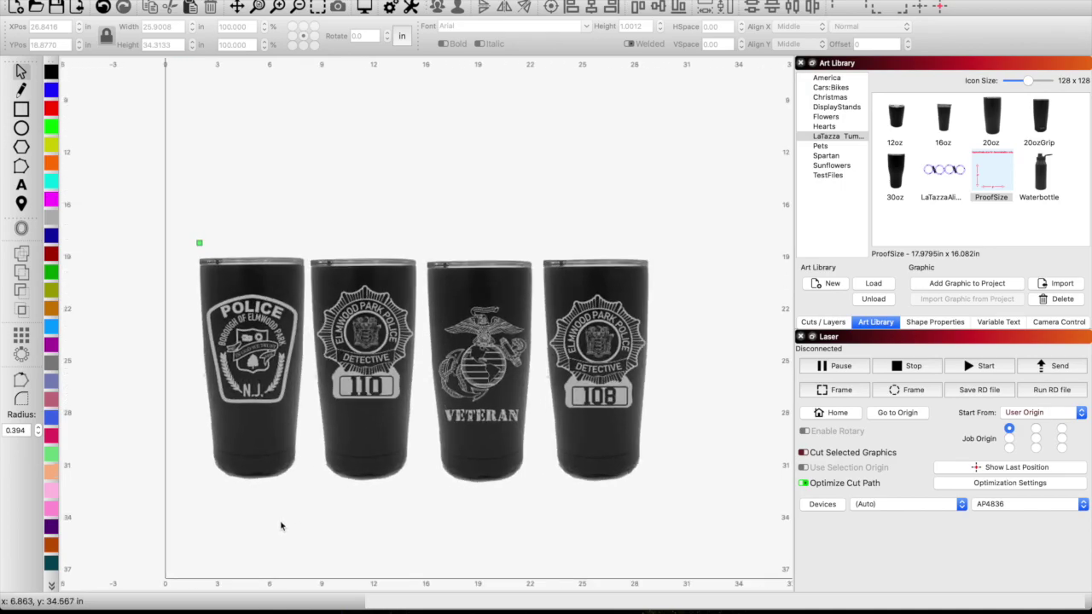
pyautogui.scroll(-4, 281, 525)
pyautogui.scroll(1, 281, 524)
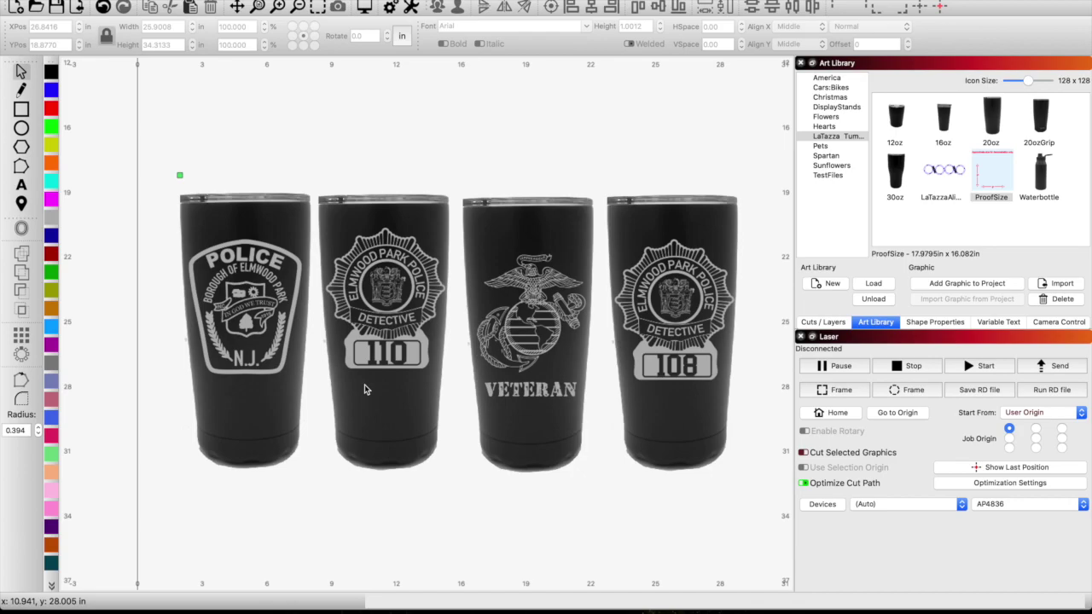
pyautogui.scroll(-3, 297, 431)
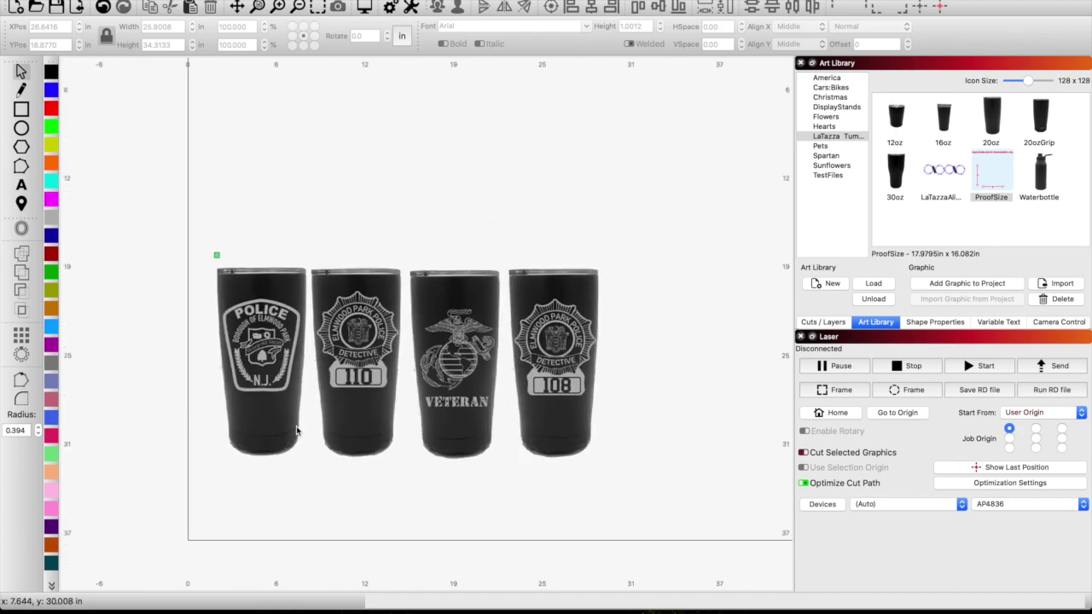